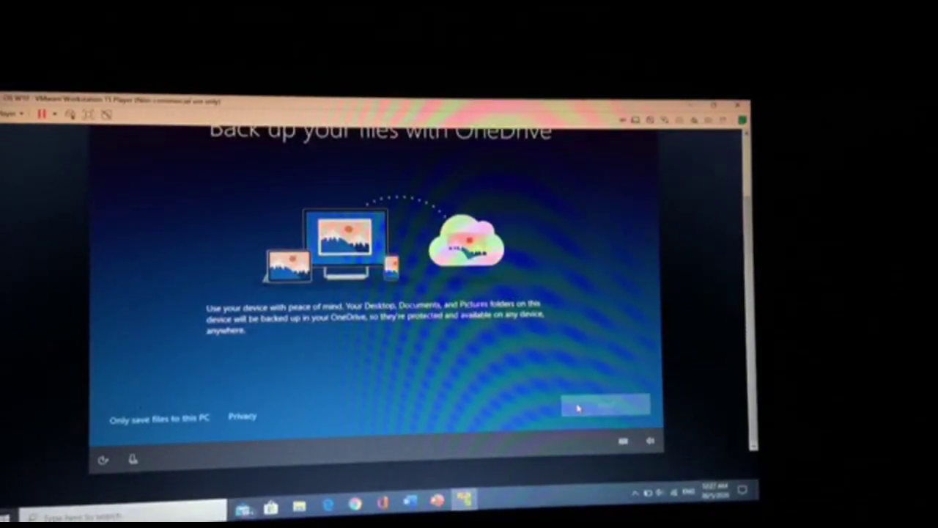
Skip the OneDrive backup page and accept the privacy settings to finish Windows setup.
{"action": "left_click", "coordinate": [578, 408]}
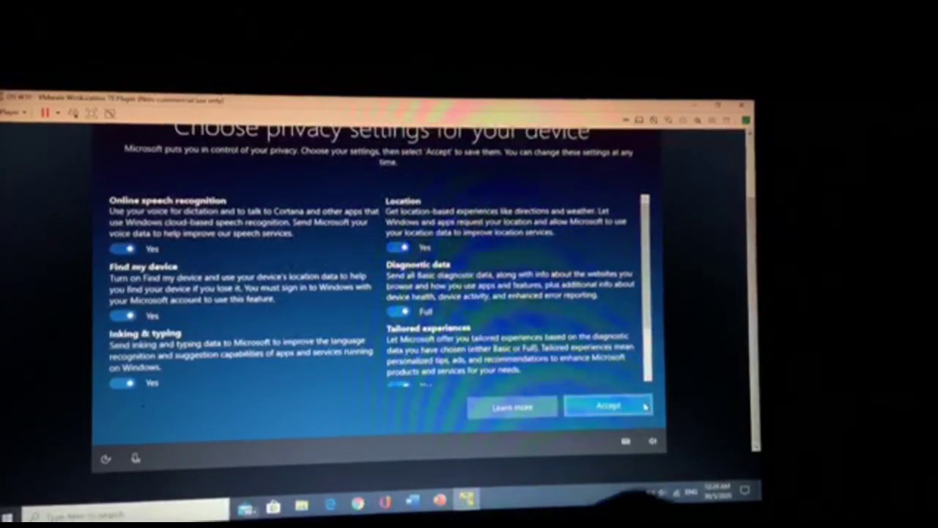
{"action": "left_click", "coordinate": [644, 407]}
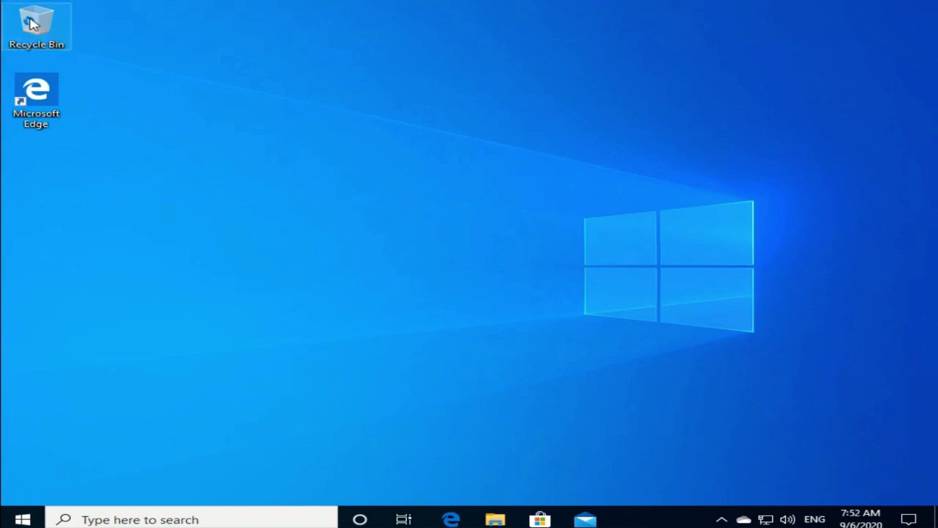
Browse the Recycle Bin, This PC, Network and Documents, then close File Explorer.
{"action": "double_click", "coordinate": [30, 24]}
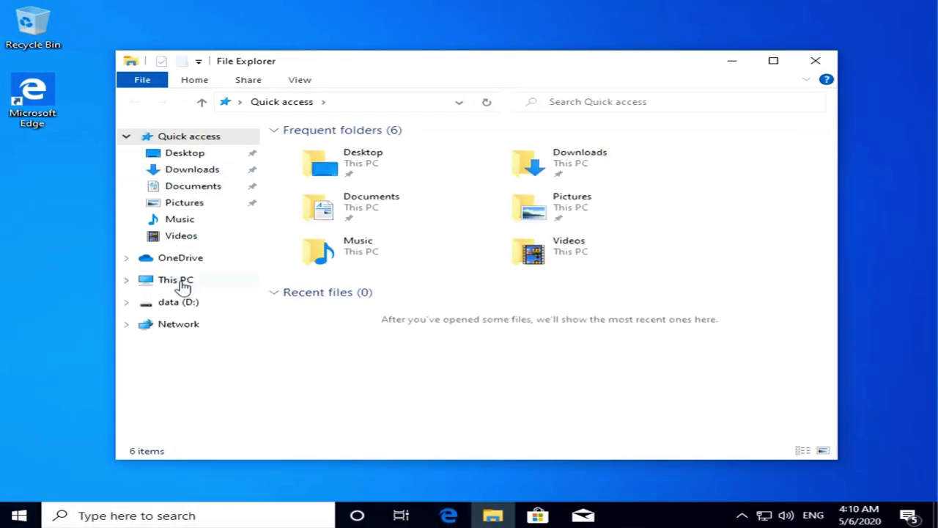
{"action": "left_click", "coordinate": [181, 283]}
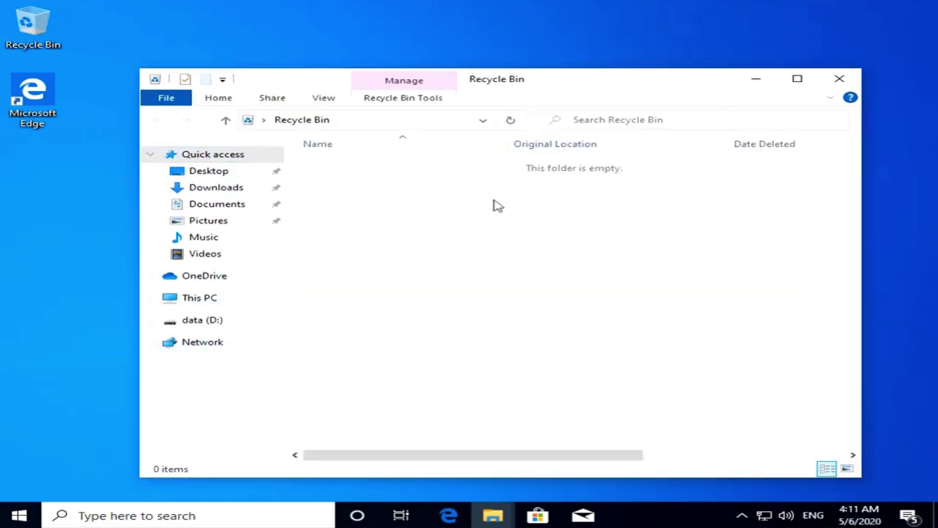
{"action": "left_click", "coordinate": [211, 341]}
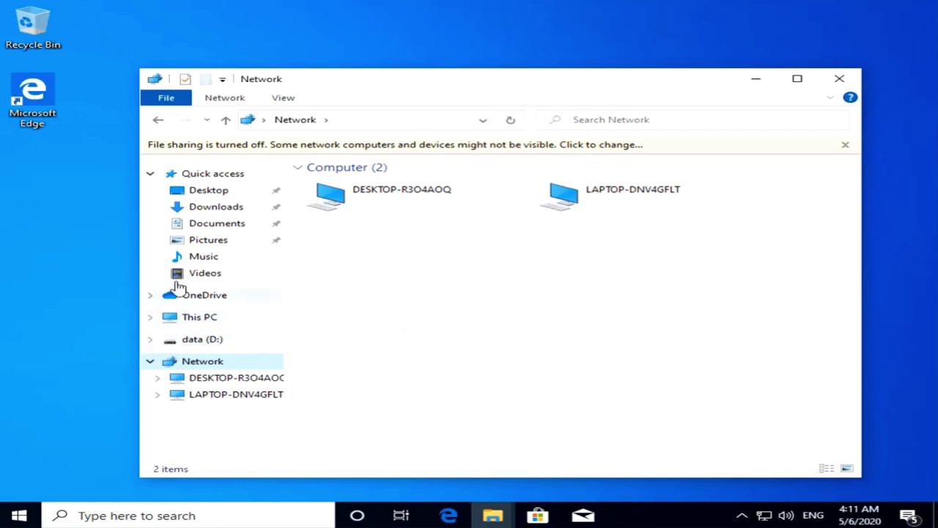
{"action": "left_click", "coordinate": [223, 225]}
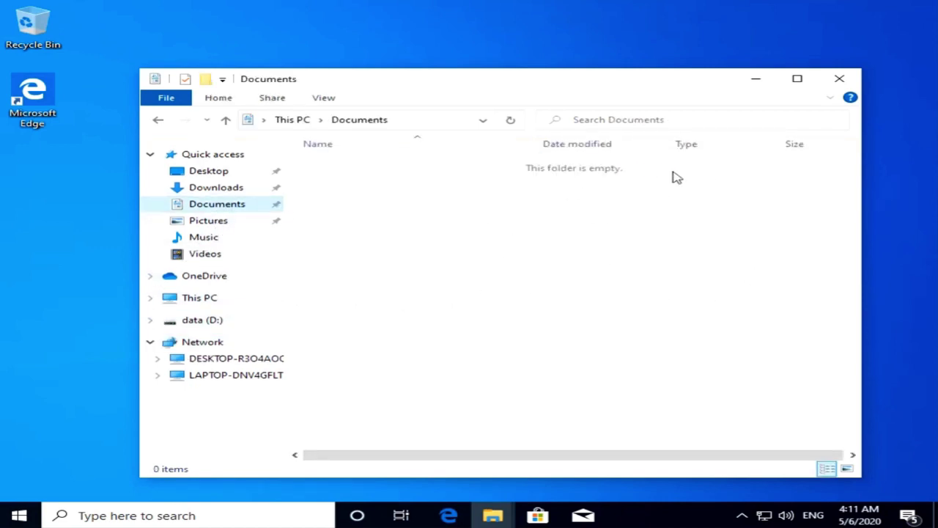
{"action": "key", "text": "super+d"}
{"action": "left_click", "coordinate": [192, 516]}
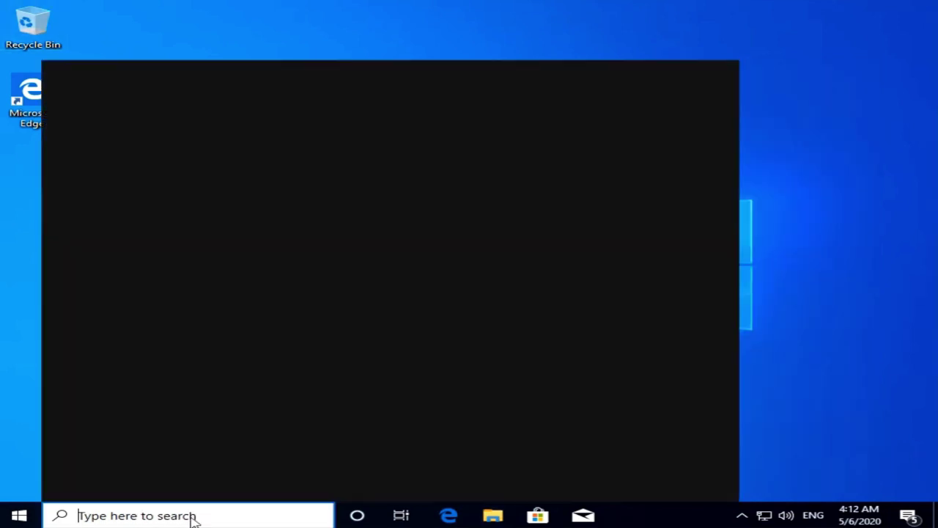
Search Windows for 'control' and launch Control Panel from the best match.
{"action": "type", "text": "don"}
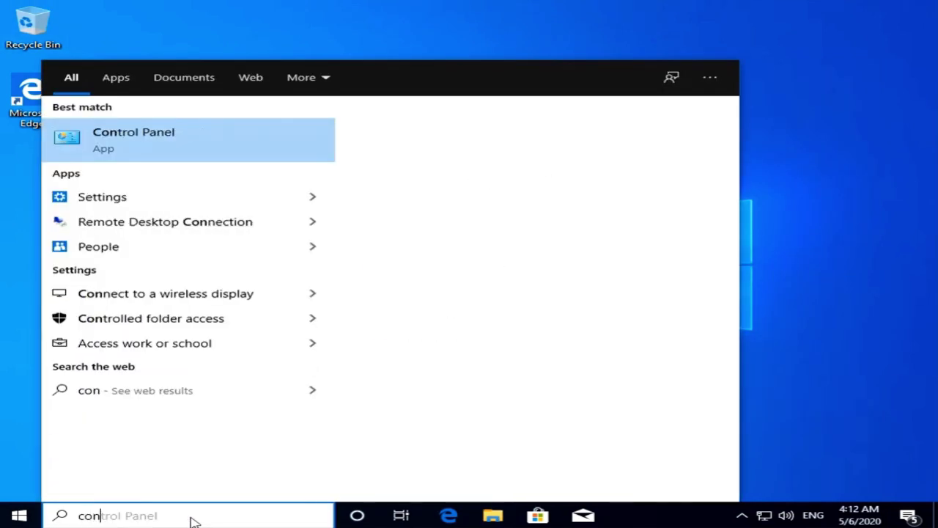
{"action": "type", "text": "tro"}
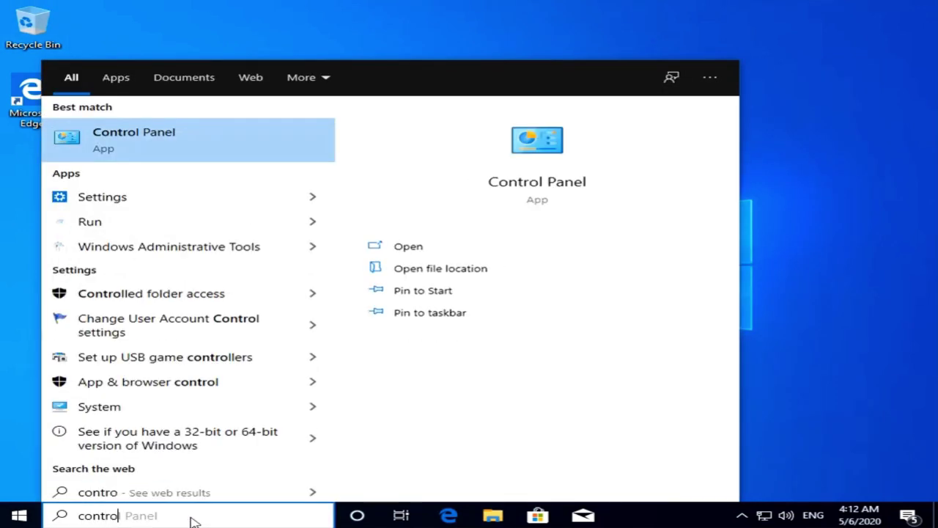
{"action": "left_click", "coordinate": [149, 138]}
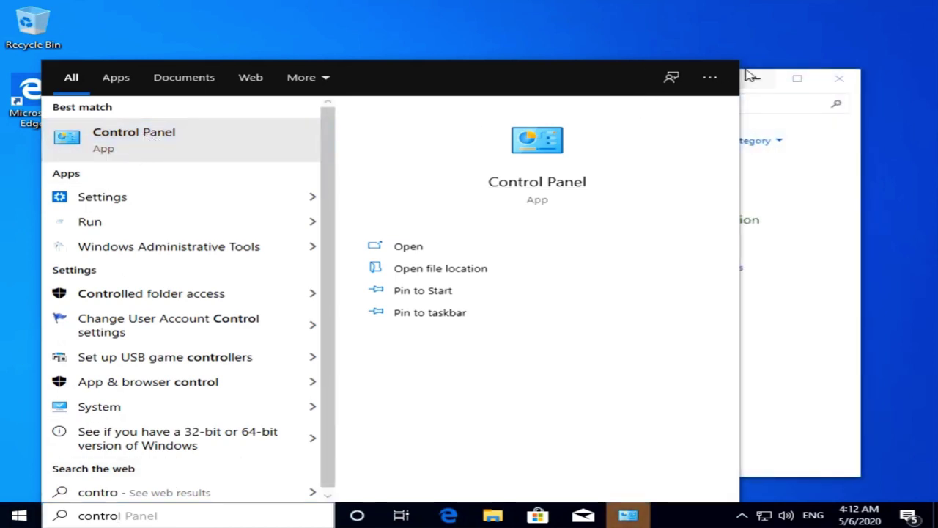
{"action": "left_click", "coordinate": [627, 514]}
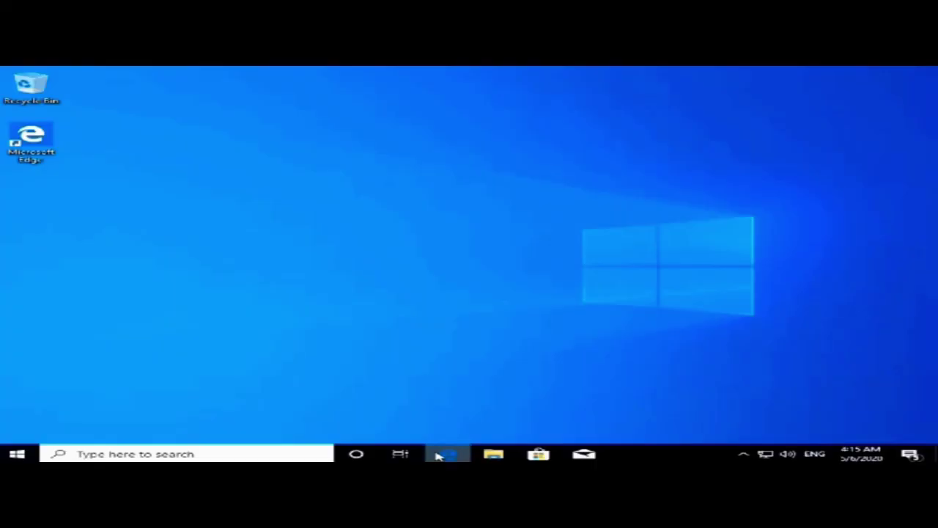
Search Bing in Edge for 'uitm logo', view a shield logo image, then close Edge.
{"action": "left_click", "coordinate": [442, 454]}
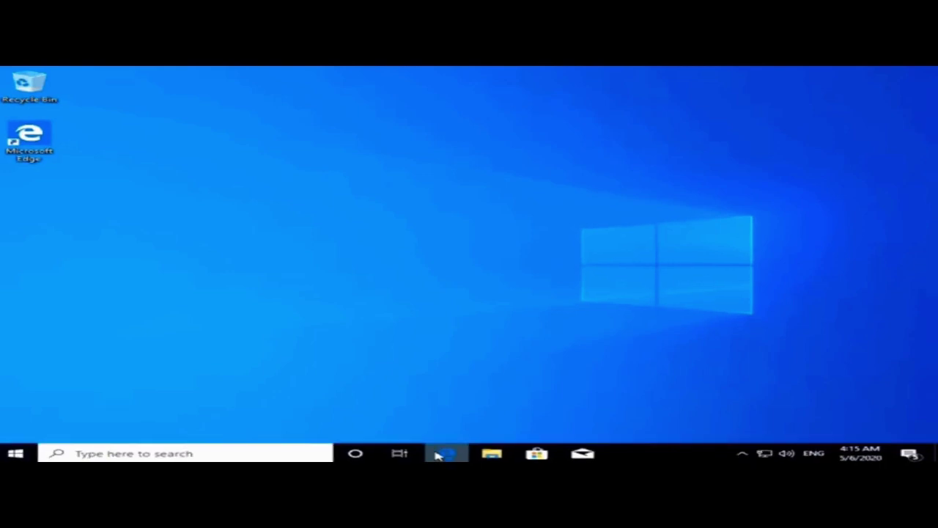
{"action": "left_click", "coordinate": [434, 163]}
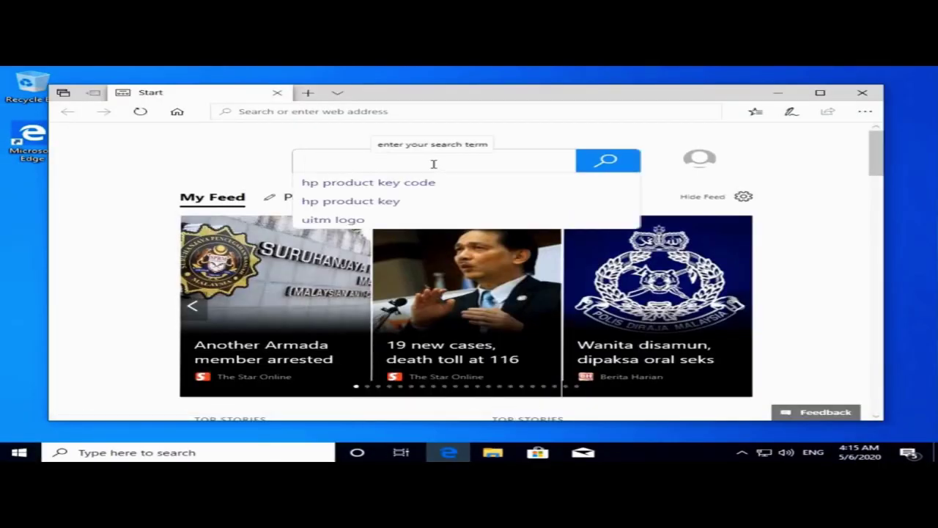
{"action": "type", "text": "uitm"}
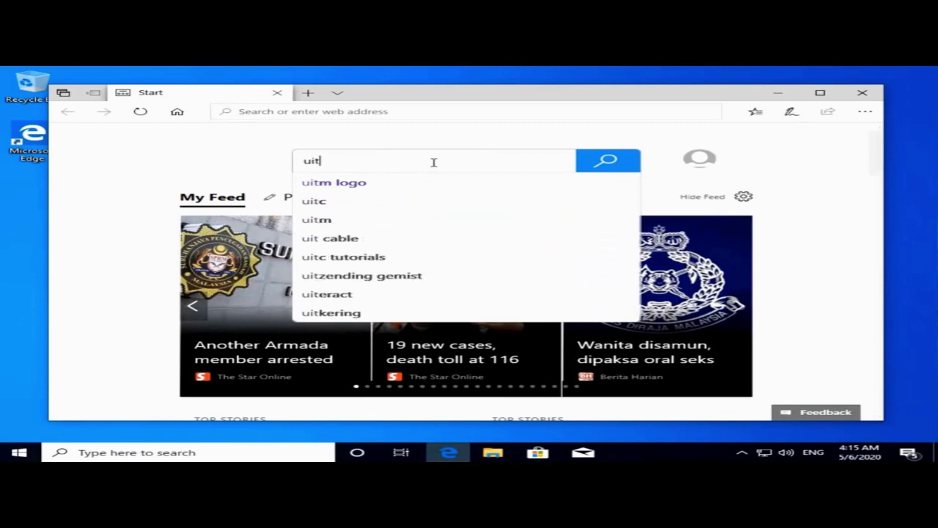
{"action": "left_click", "coordinate": [349, 189]}
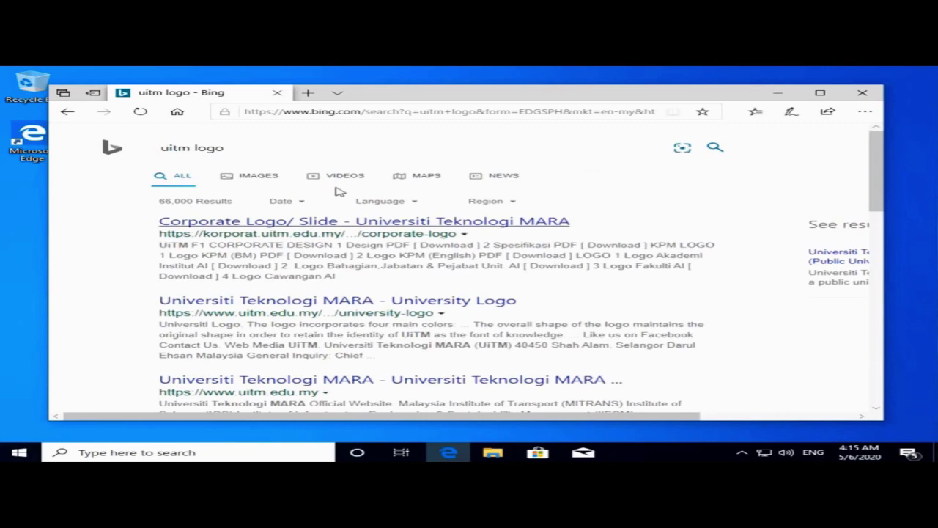
{"action": "left_click", "coordinate": [256, 176]}
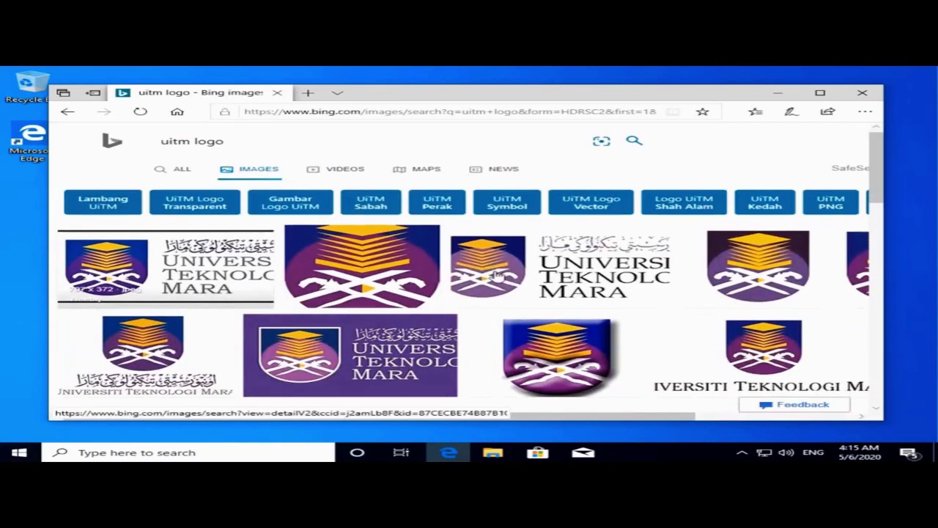
{"action": "scroll", "coordinate": [528, 271], "scroll_direction": "down", "scroll_amount": 3}
{"action": "scroll", "coordinate": [562, 267], "scroll_direction": "up", "scroll_amount": 2}
{"action": "left_click", "coordinate": [552, 262]}
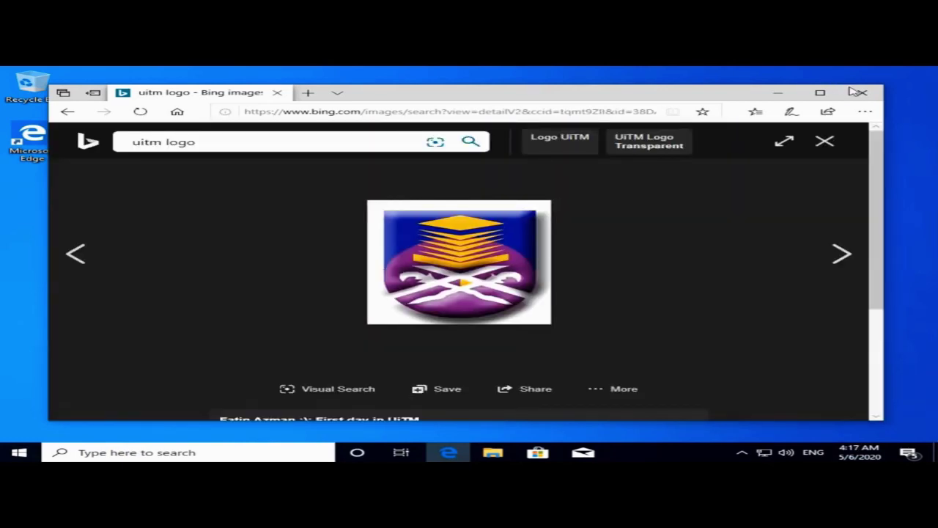
{"action": "left_click", "coordinate": [858, 92]}
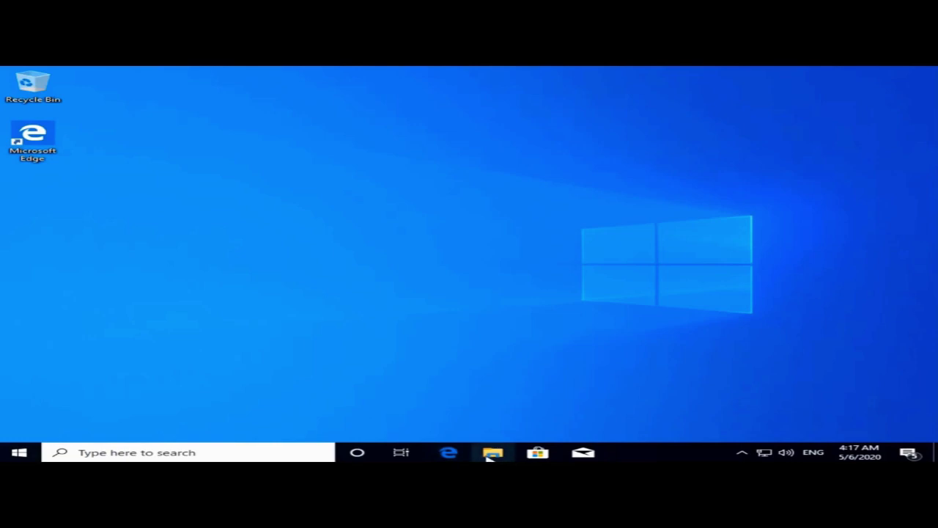
Set the 'logo uitm' picture from Pictures as the desktop background and close Explorer.
{"action": "left_click", "coordinate": [491, 453]}
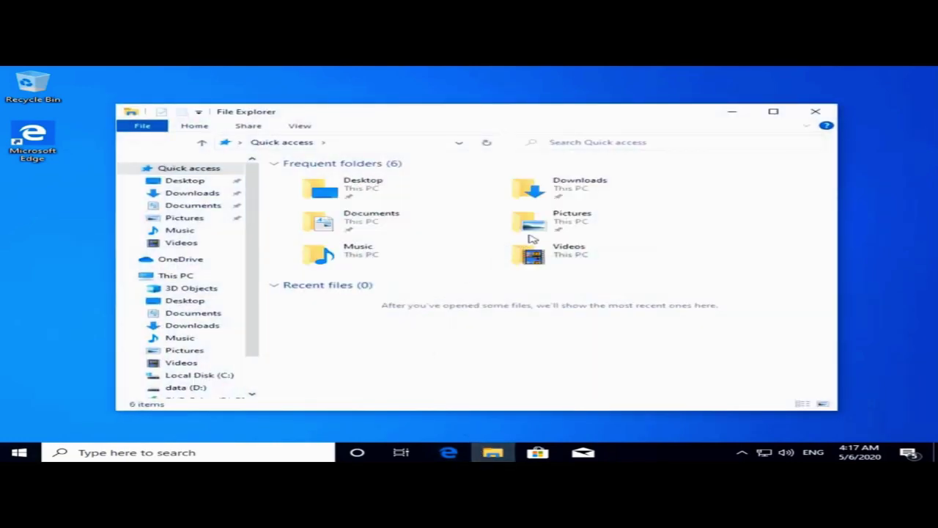
{"action": "double_click", "coordinate": [544, 225]}
{"action": "right_click", "coordinate": [548, 189]}
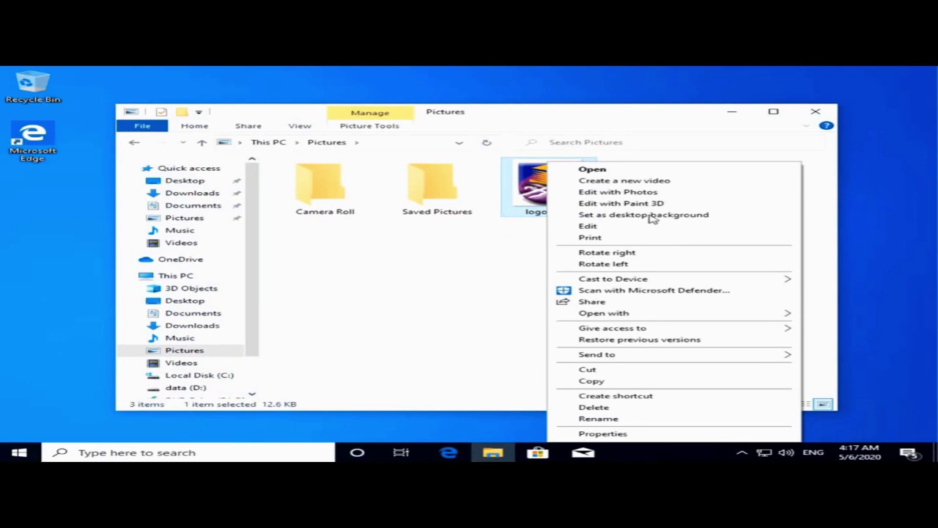
{"action": "left_click", "coordinate": [652, 216]}
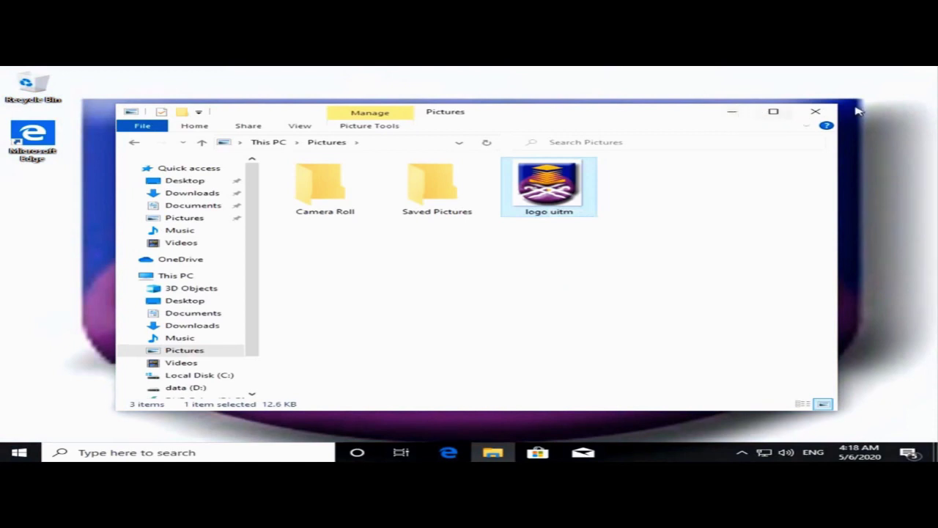
{"action": "left_click", "coordinate": [818, 112]}
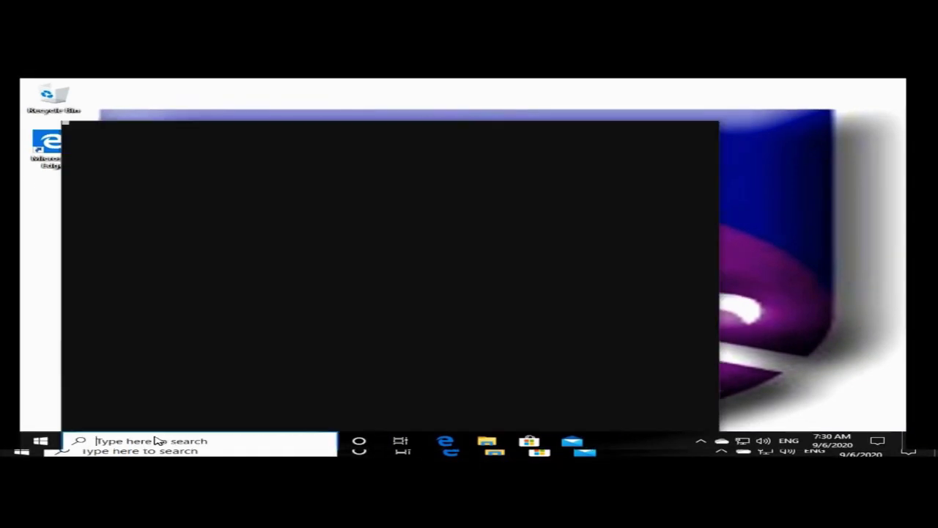
Search Windows for 'Device' and open Device Manager from the results.
{"action": "type", "text": "DE"}
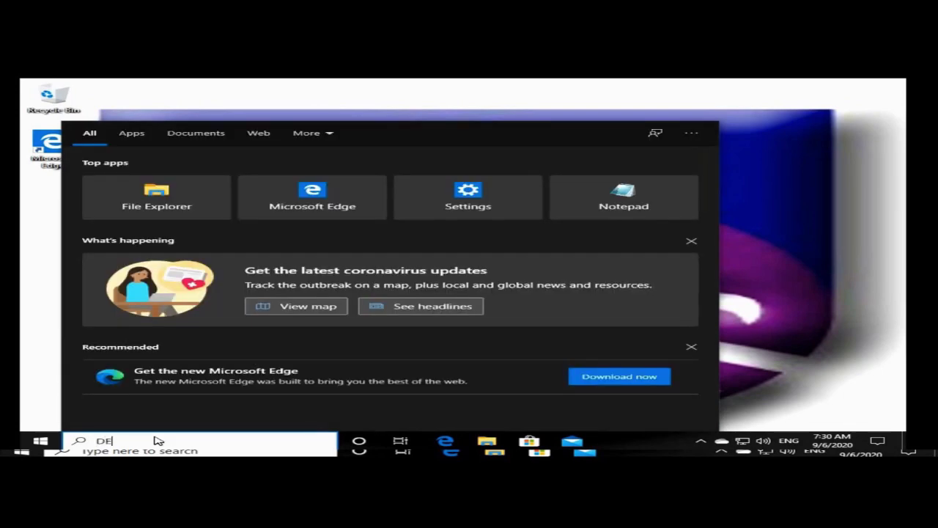
{"action": "type", "text": "viC"}
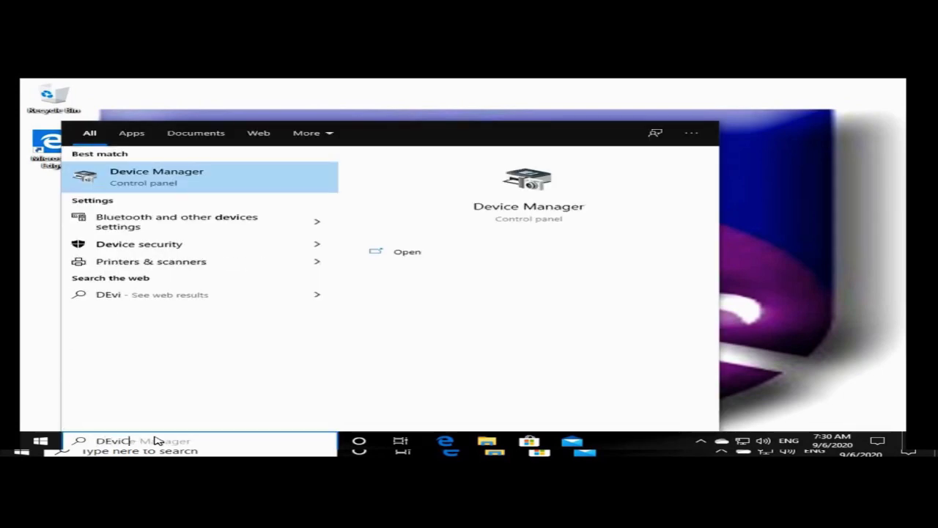
{"action": "type", "text": "e"}
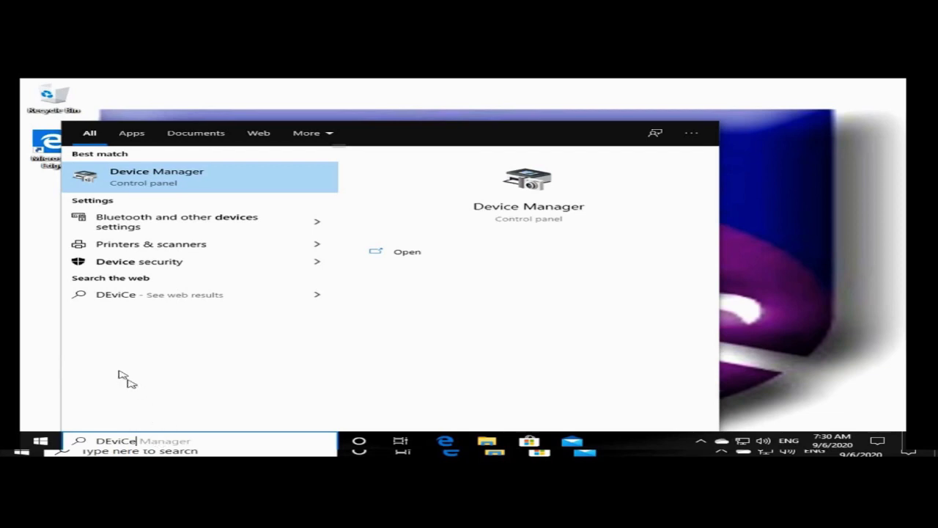
{"action": "left_click", "coordinate": [217, 176]}
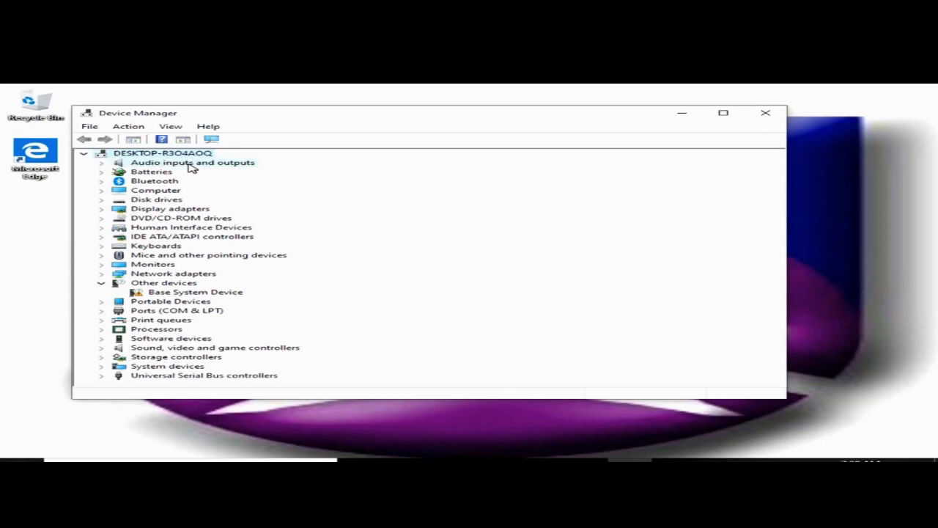
Run an automatic driver update for the Microphone, which finds the best driver already installed.
{"action": "left_click", "coordinate": [191, 163]}
{"action": "double_click", "coordinate": [192, 165]}
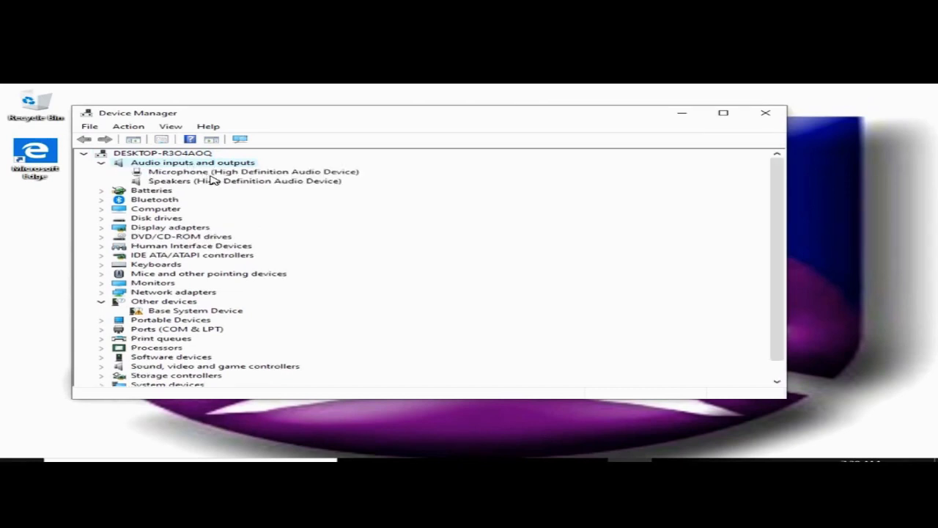
{"action": "double_click", "coordinate": [211, 173]}
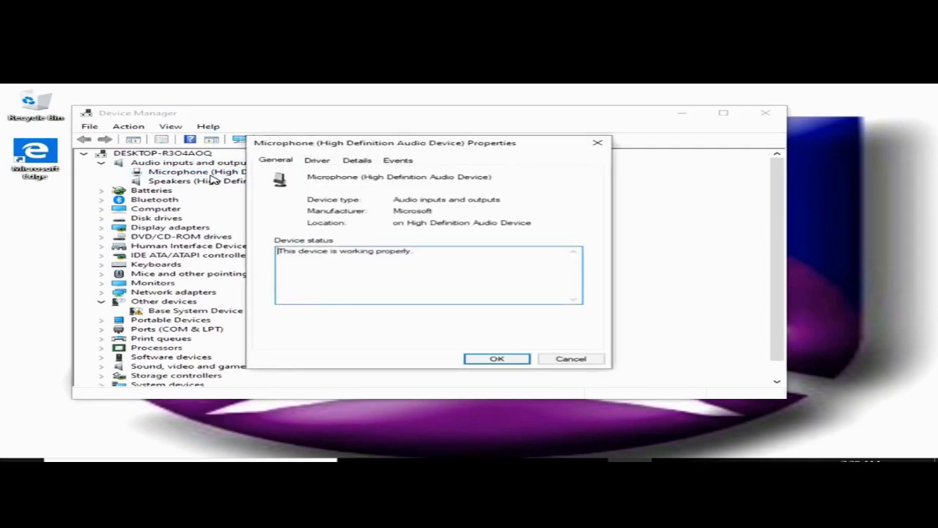
{"action": "left_click", "coordinate": [318, 162]}
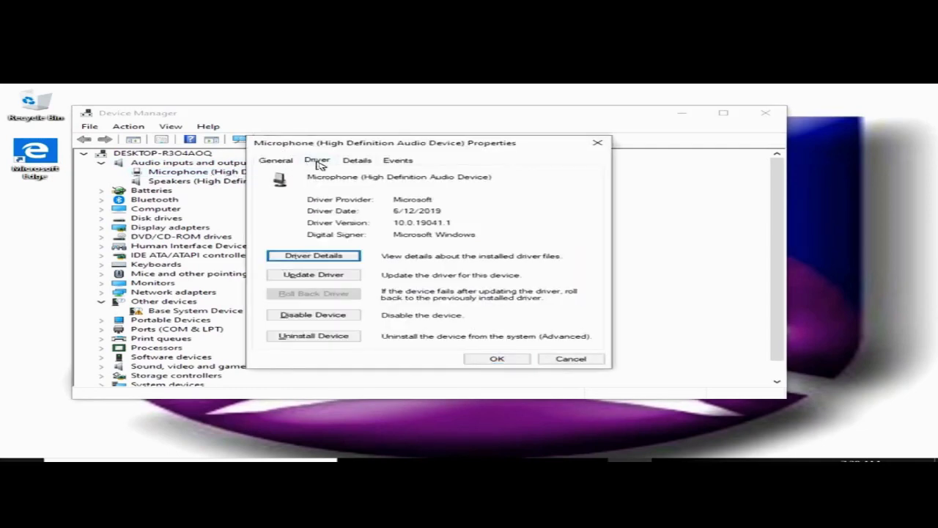
{"action": "left_click", "coordinate": [329, 277]}
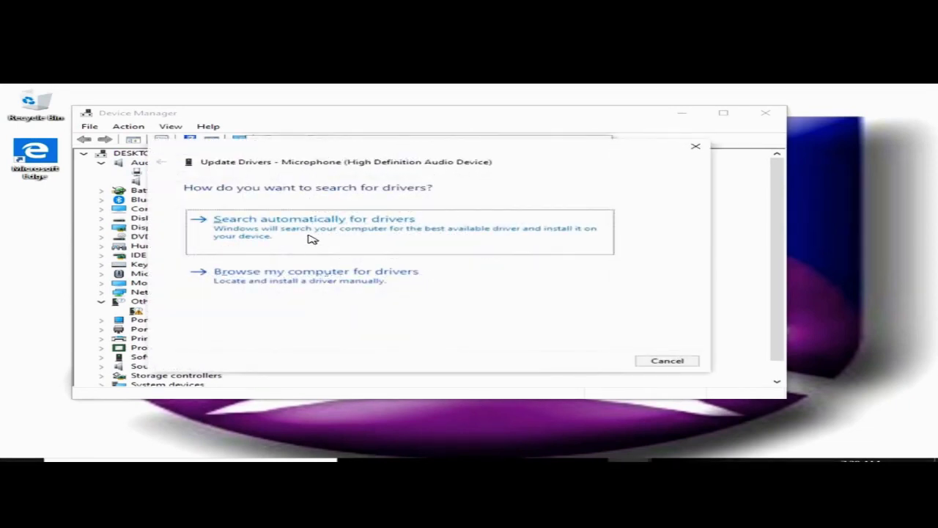
{"action": "left_click", "coordinate": [312, 239]}
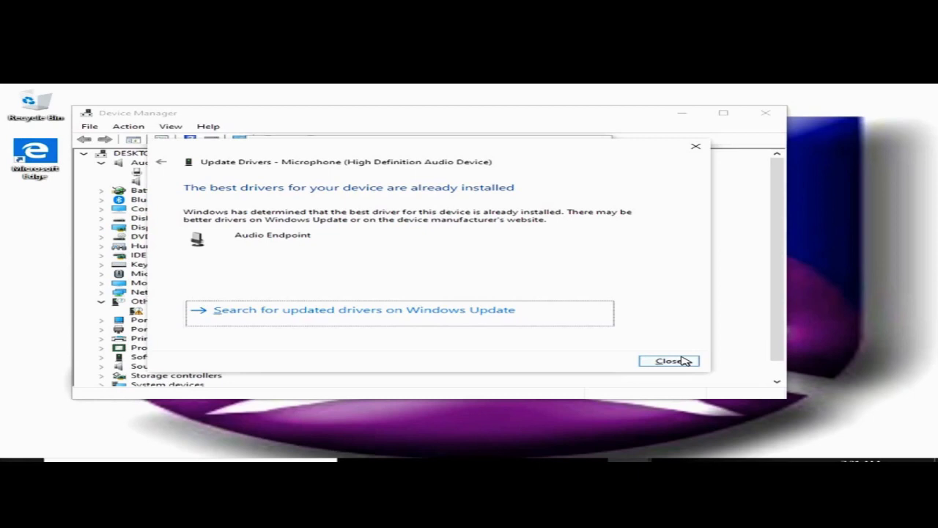
{"action": "left_click", "coordinate": [683, 361]}
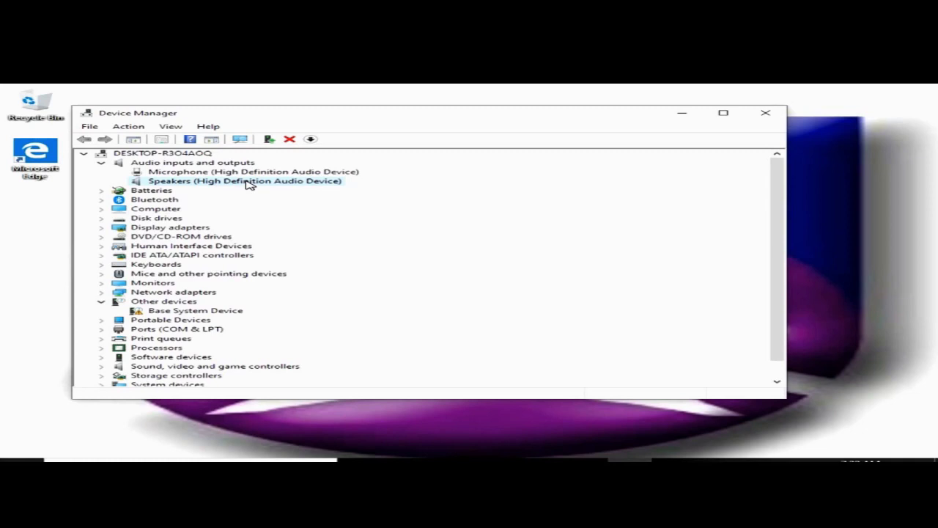
Run an automatic driver search for the Speakers device from its Driver tab.
{"action": "double_click", "coordinate": [248, 184]}
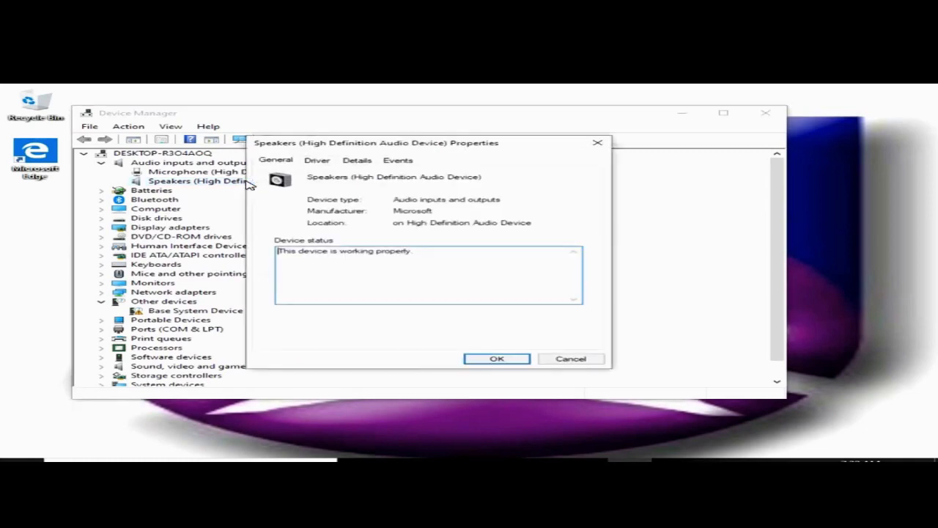
{"action": "left_click", "coordinate": [317, 164]}
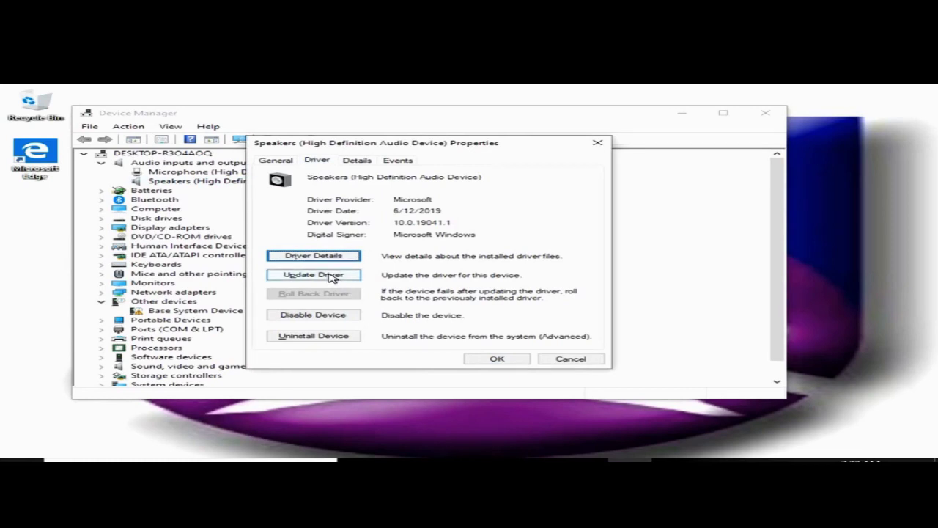
{"action": "left_click", "coordinate": [313, 275]}
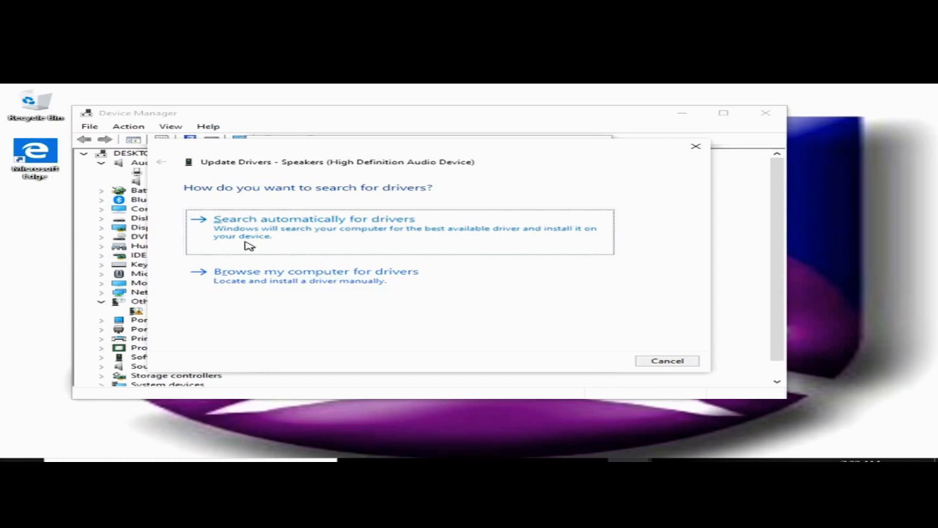
{"action": "left_click", "coordinate": [265, 237]}
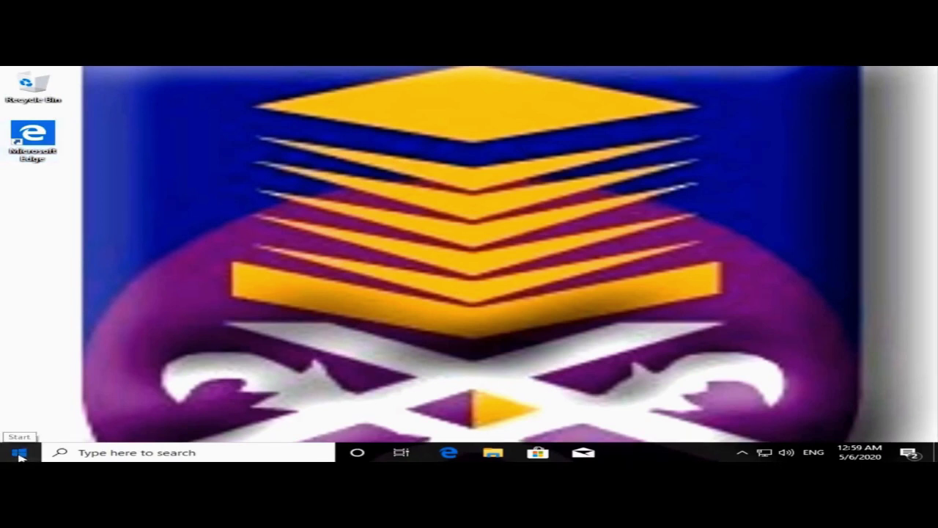
Launch File Explorer from Start and open Computer Management through This PC's Manage option.
{"action": "left_click", "coordinate": [19, 453]}
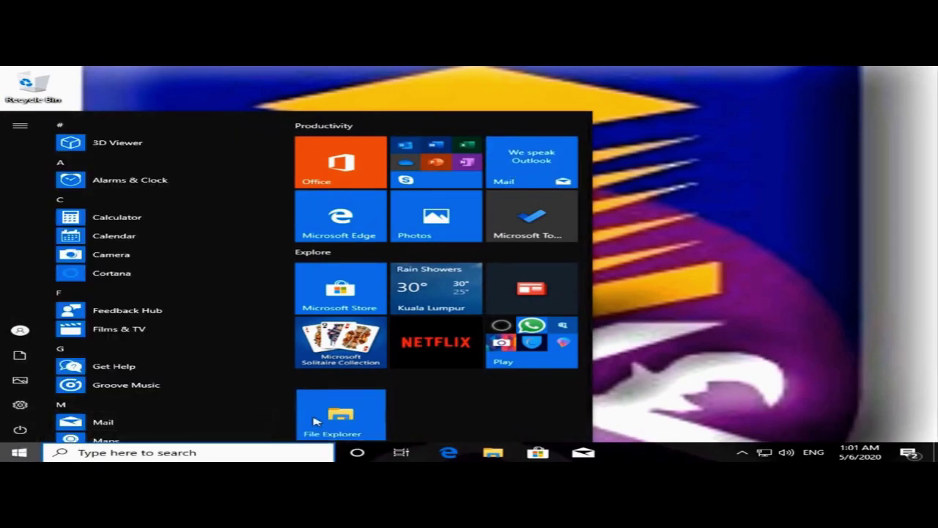
{"action": "left_click", "coordinate": [315, 421]}
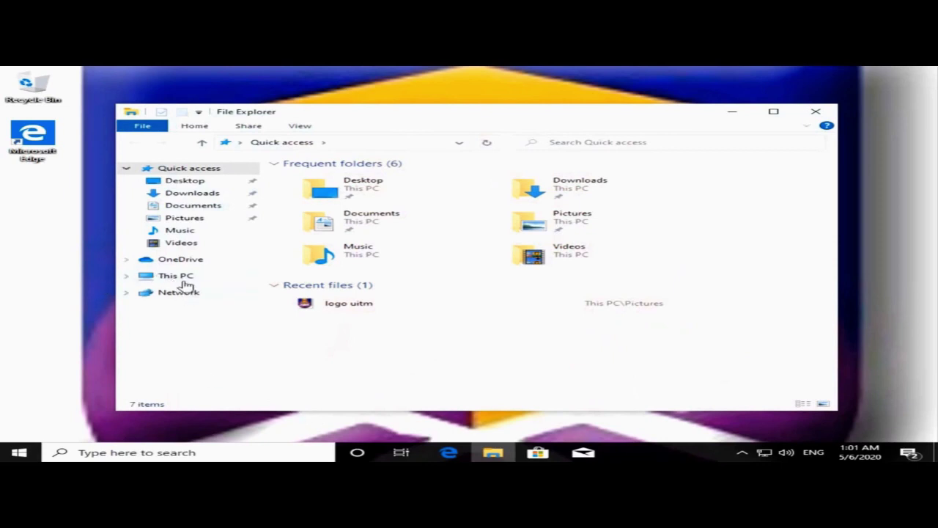
{"action": "right_click", "coordinate": [185, 283]}
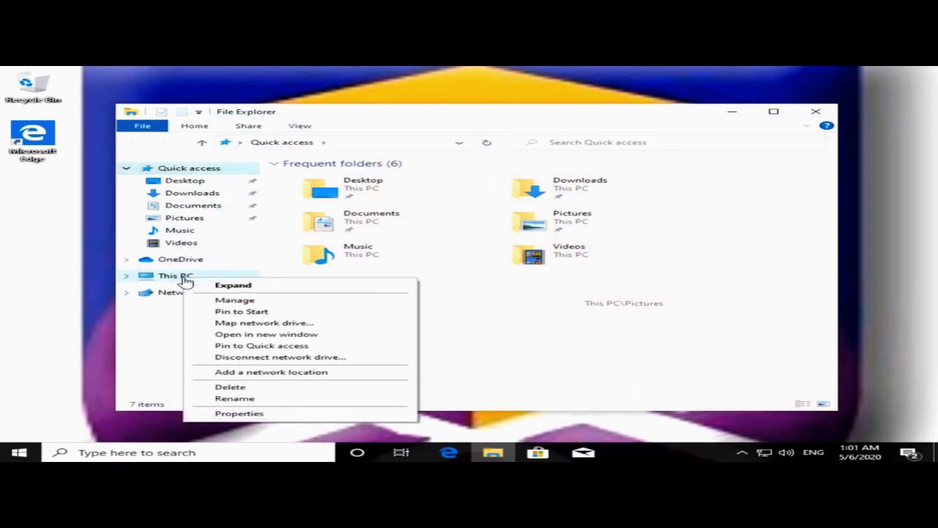
{"action": "left_click", "coordinate": [258, 302]}
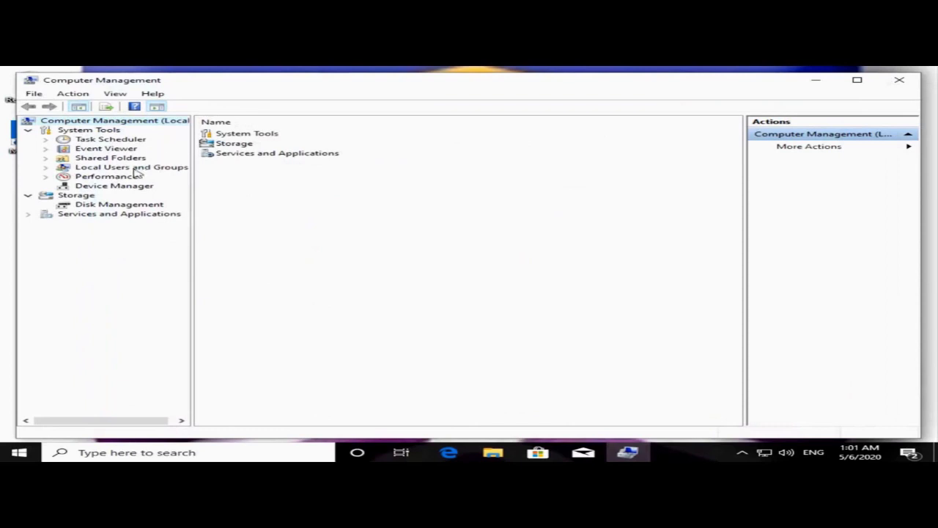
Show Disk Management and select Disk 0's 255.39 GB C: partition.
{"action": "left_click", "coordinate": [98, 208]}
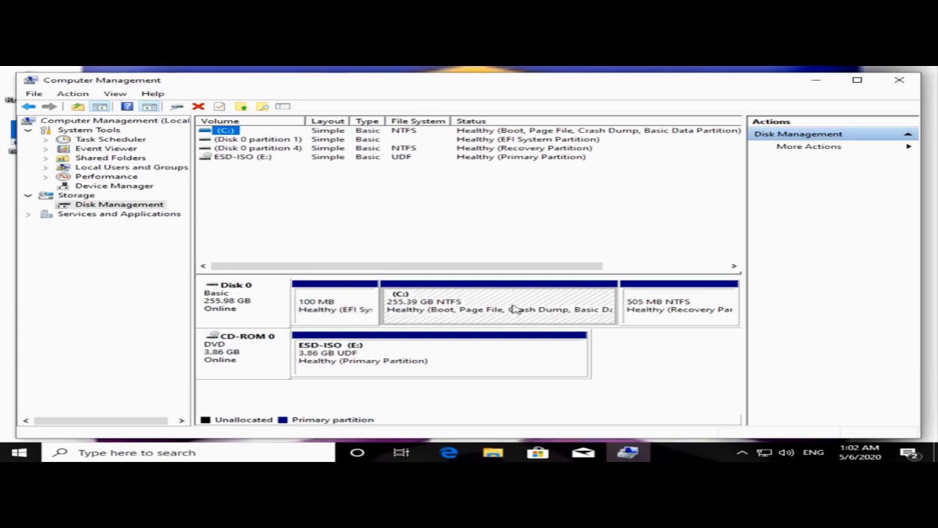
{"action": "left_click", "coordinate": [516, 310]}
Shrink the C: volume by 142035 MB, freeing 138.71 GB of unallocated space.
{"action": "right_click", "coordinate": [515, 309]}
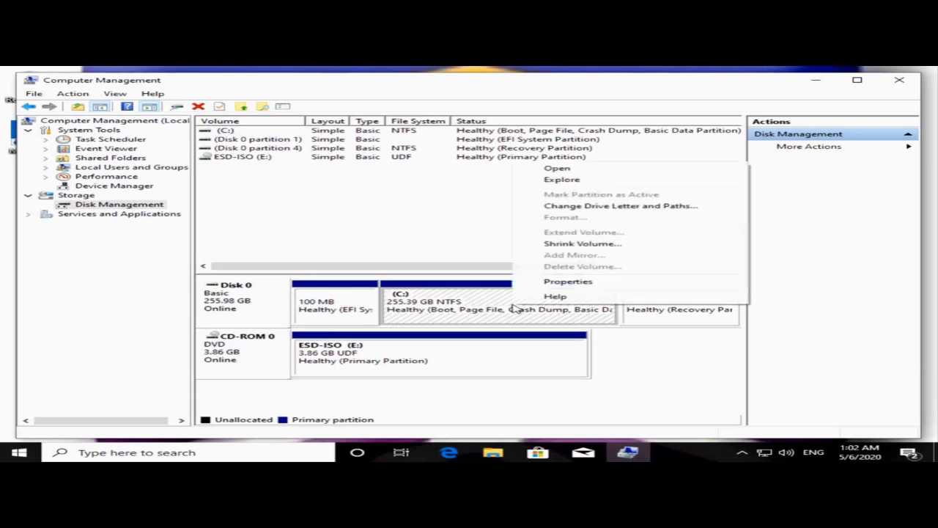
{"action": "left_click", "coordinate": [572, 244]}
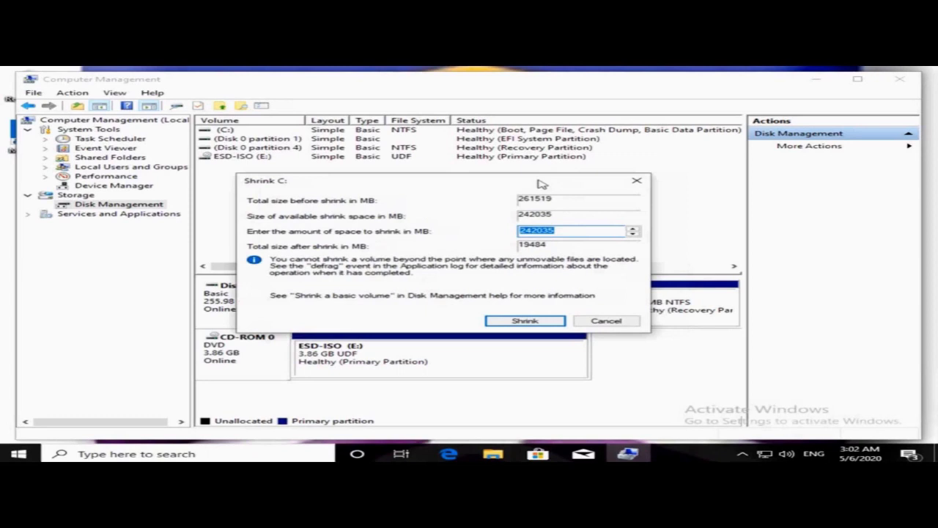
{"action": "left_click_drag", "start_coordinate": [540, 184], "coordinate": [566, 185]}
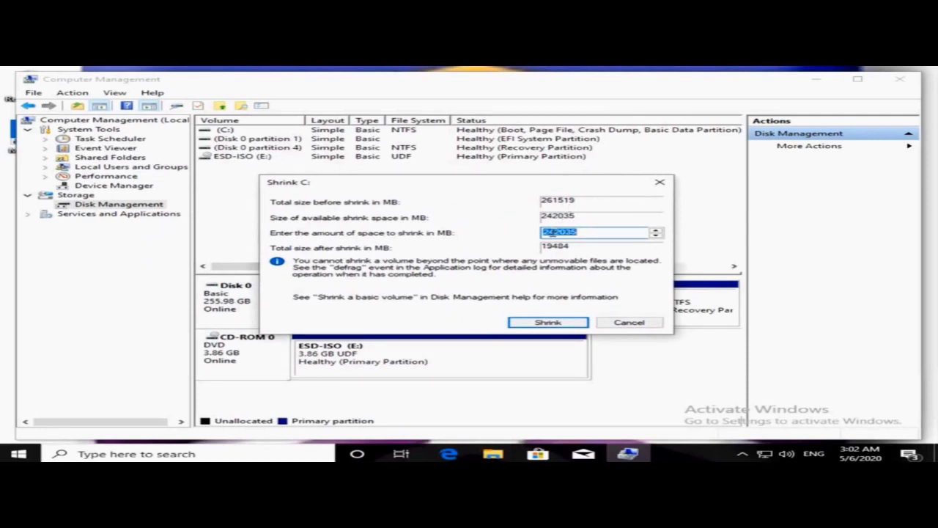
{"action": "left_click", "coordinate": [549, 231]}
{"action": "key", "text": "BackSpace"}
{"action": "type", "text": "11"}
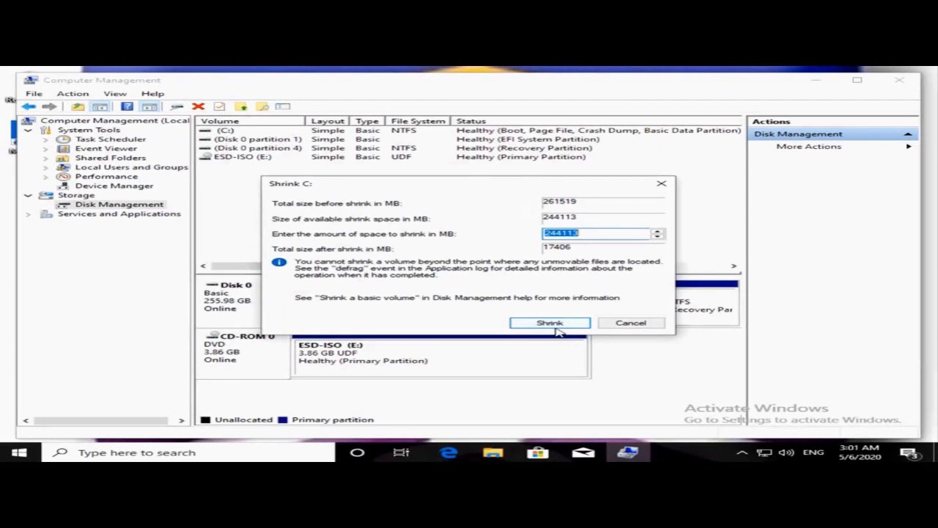
{"action": "left_click", "coordinate": [551, 323]}
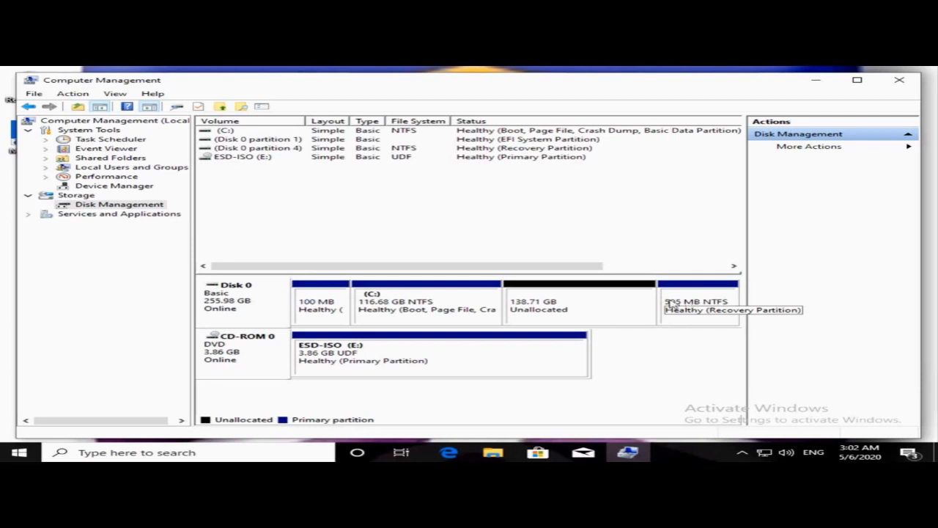
Start the New Simple Volume Wizard on the 138.71 GB unallocated block.
{"action": "left_click", "coordinate": [556, 310]}
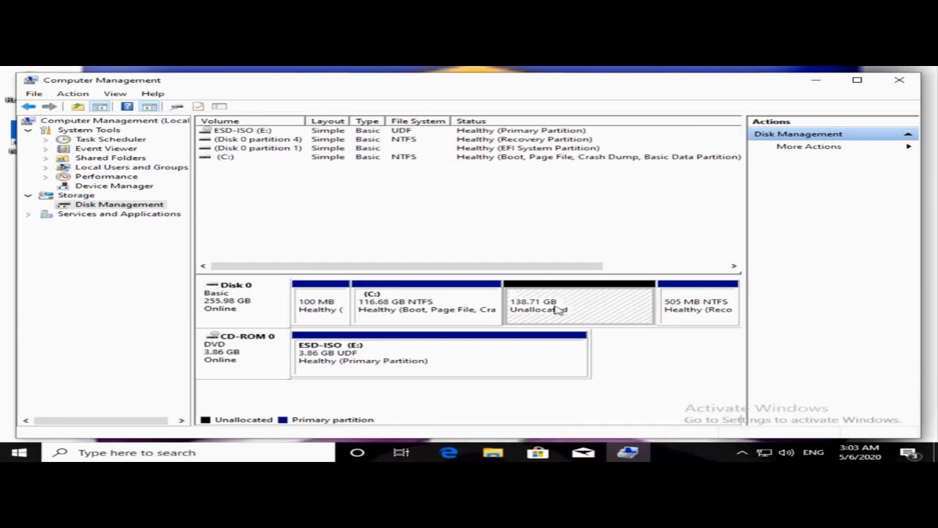
{"action": "right_click", "coordinate": [559, 310]}
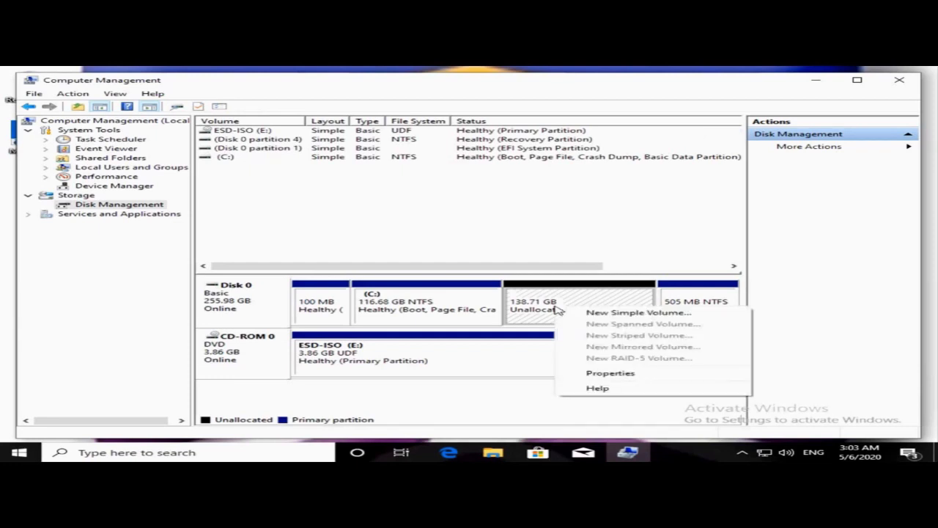
{"action": "left_click", "coordinate": [593, 313]}
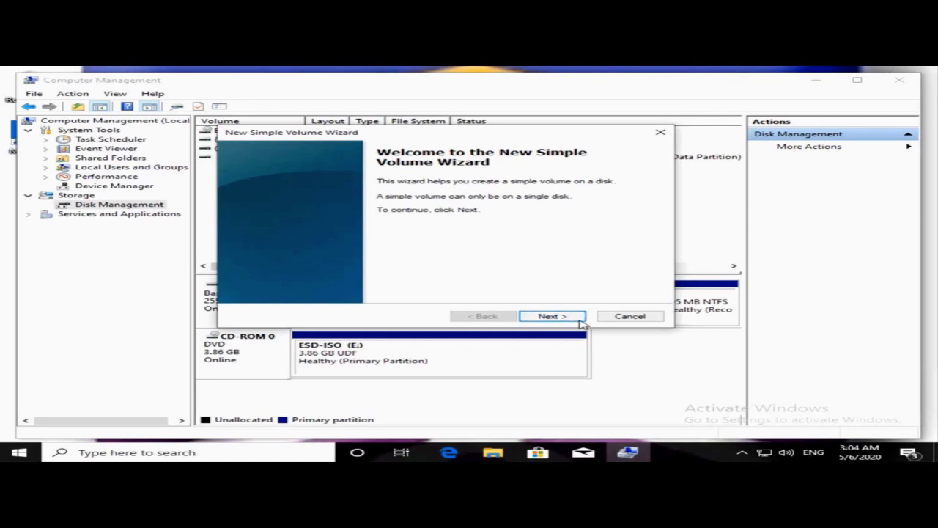
Give the new volume its full size and drive letter D, reaching Format Partition.
{"action": "left_click", "coordinate": [562, 318]}
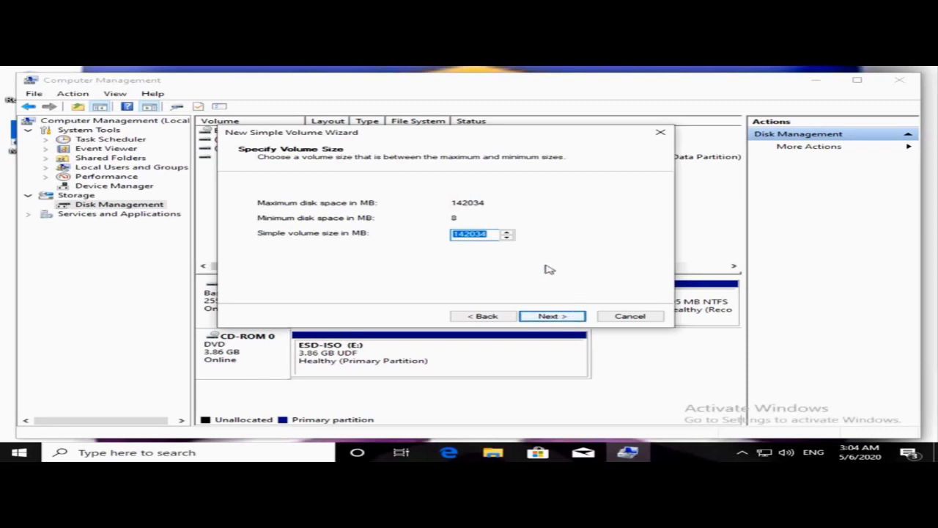
{"action": "left_click", "coordinate": [552, 316]}
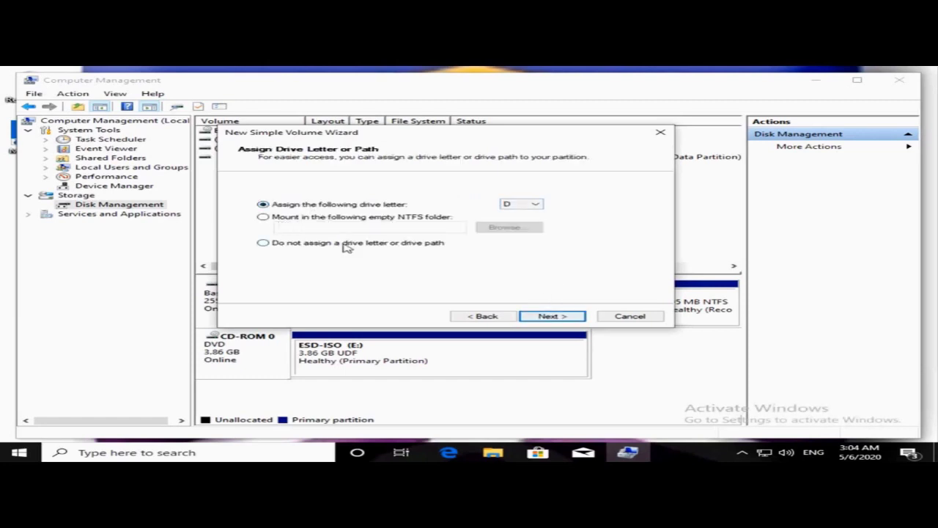
{"action": "left_click", "coordinate": [517, 204]}
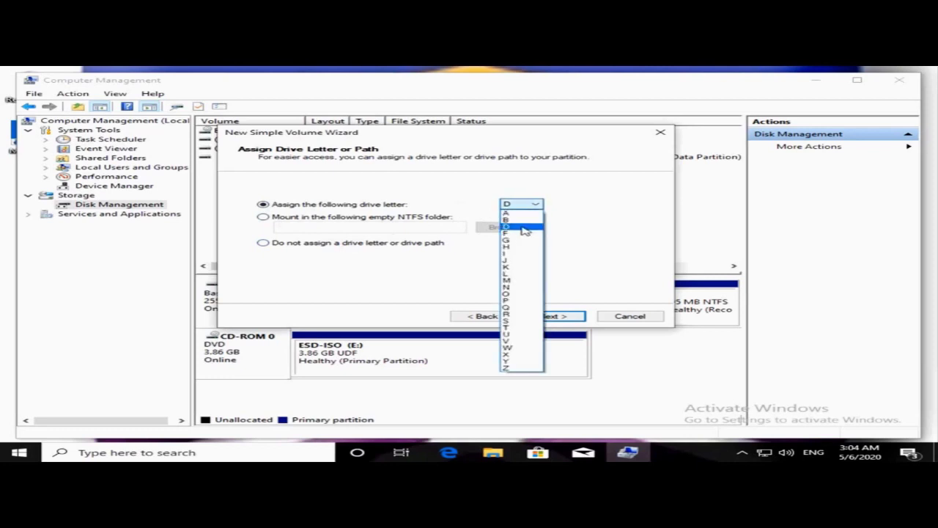
{"action": "left_click", "coordinate": [524, 228]}
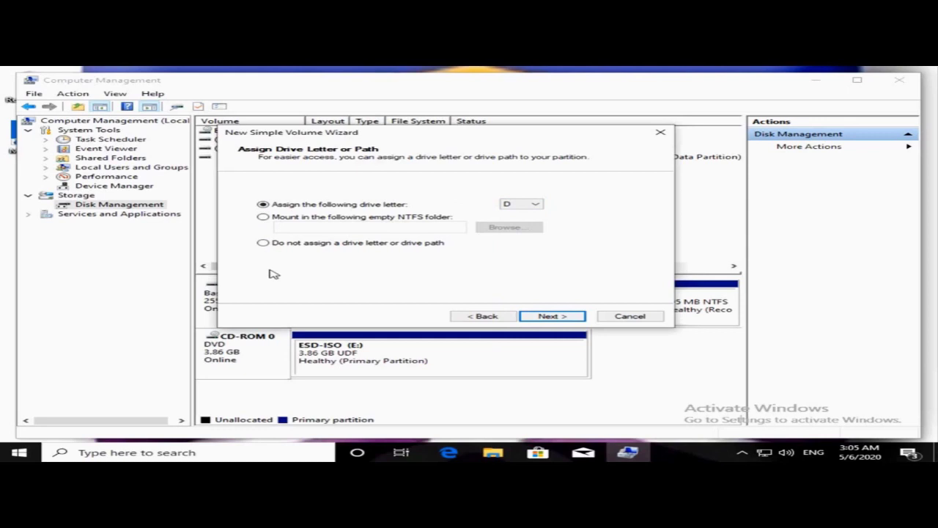
{"action": "left_click", "coordinate": [544, 316]}
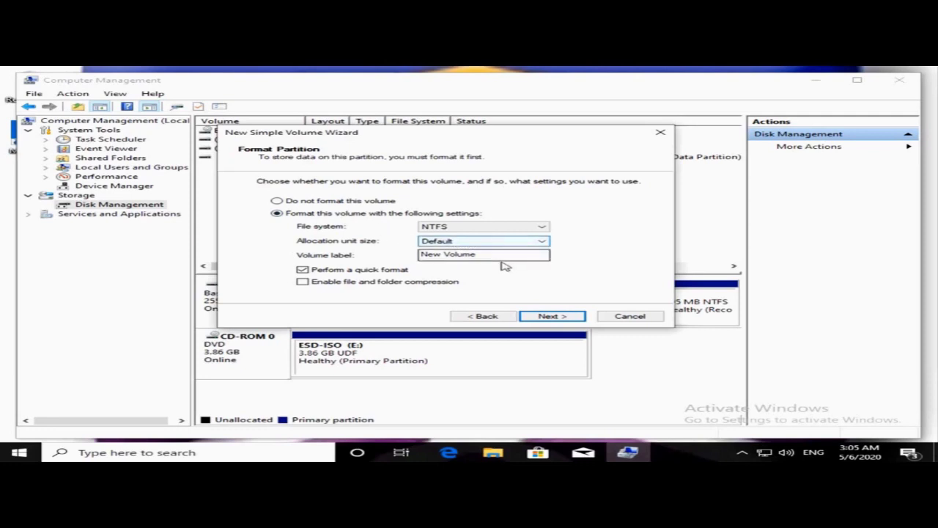
Replace the default volume label with 'data'.
{"action": "left_click", "coordinate": [502, 255]}
{"action": "key", "text": "BackSpace"}
{"action": "key", "text": "BackSpace"}
{"action": "key", "text": "BackSpace"}
{"action": "key", "text": "BackSpace"}
{"action": "key", "text": "BackSpace"}
{"action": "key", "text": "BackSpace"}
{"action": "key", "text": "BackSpace"}
{"action": "key", "text": "BackSpace"}
{"action": "key", "text": "BackSpace"}
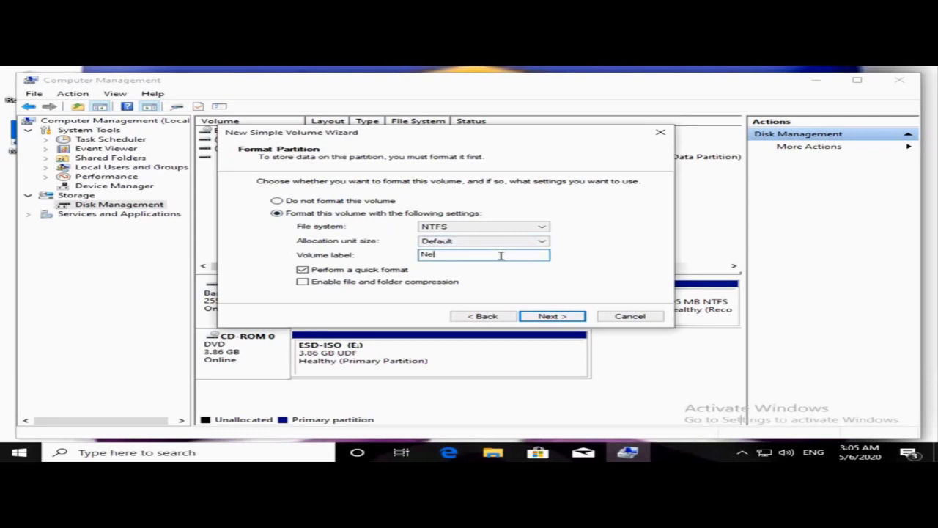
{"action": "key", "text": "BackSpace"}
{"action": "type", "text": "data"}
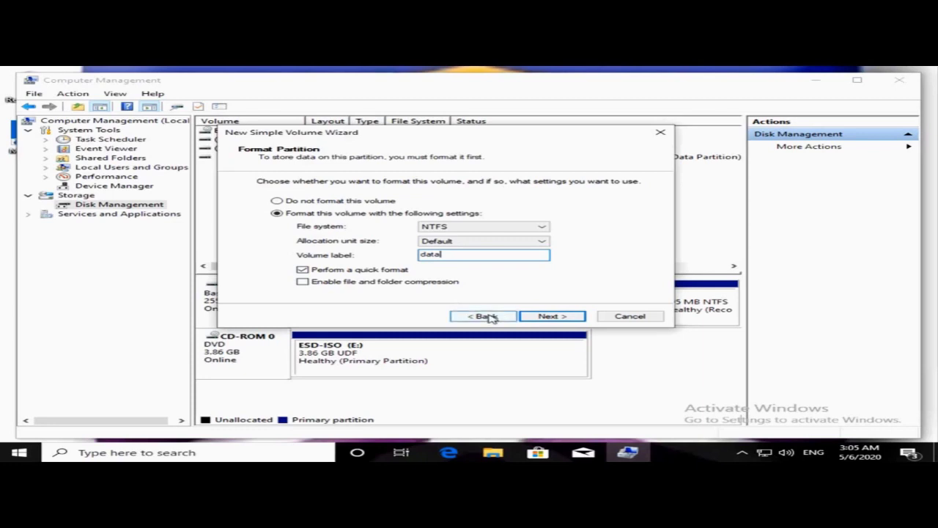
Review the completion summary for the 142034 MB NTFS volume D: labelled data.
{"action": "left_click", "coordinate": [557, 319]}
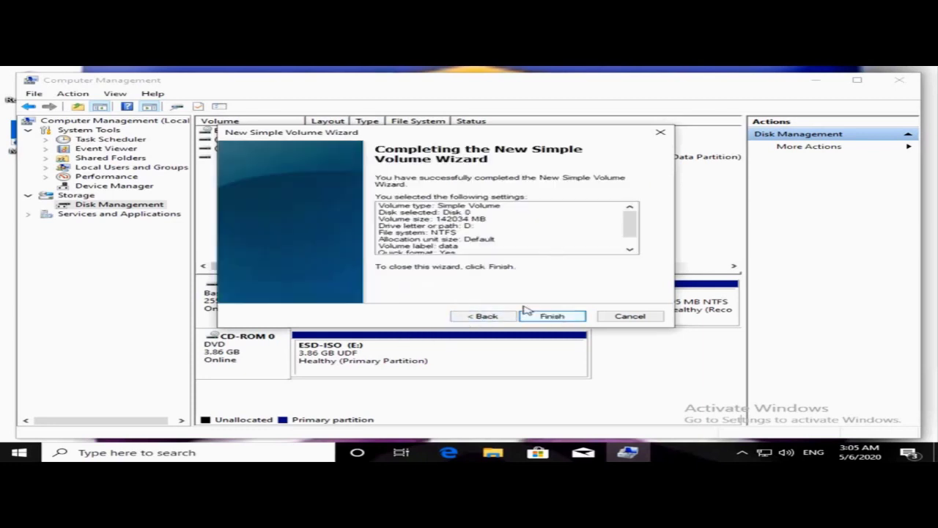
{"action": "scroll", "coordinate": [482, 230], "scroll_direction": "down", "scroll_amount": 2}
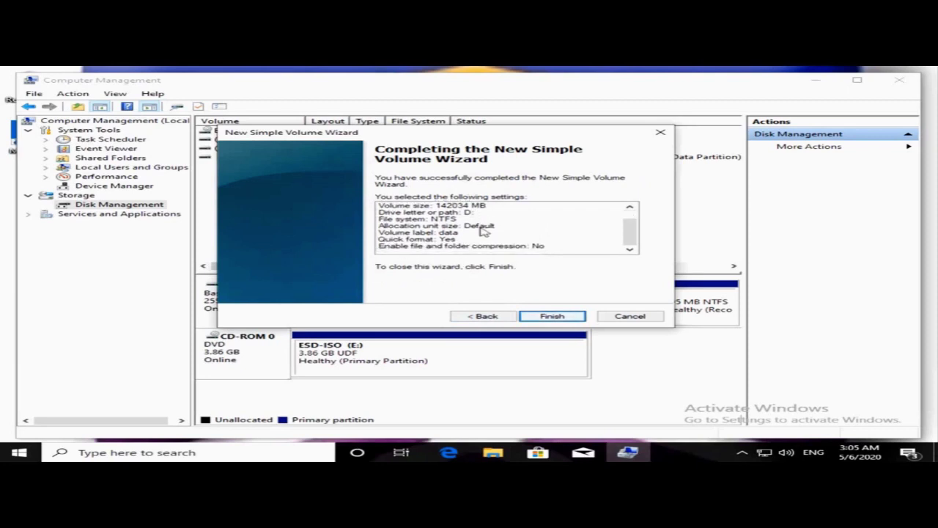
{"action": "scroll", "coordinate": [484, 231], "scroll_direction": "up", "scroll_amount": 2}
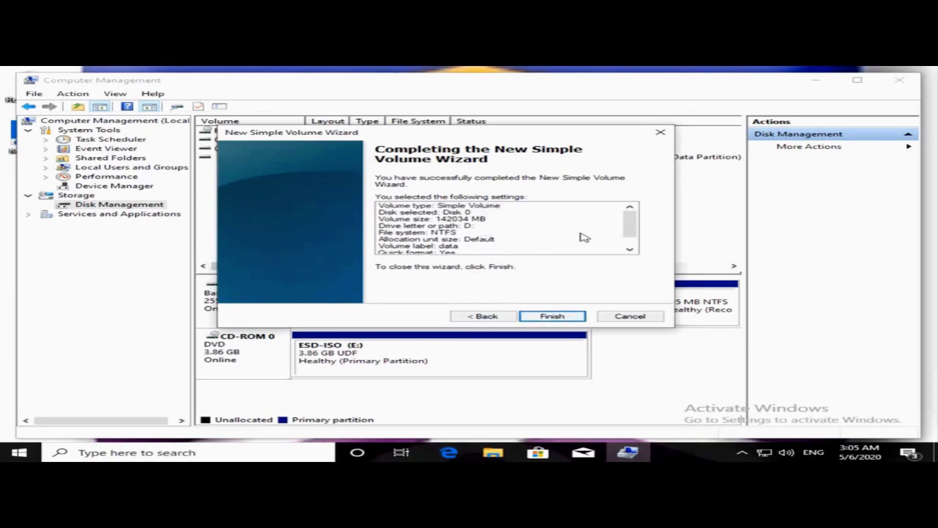
Finish the wizard to create the healthy 138.71 GB NTFS volume data (D:).
{"action": "left_click", "coordinate": [566, 317]}
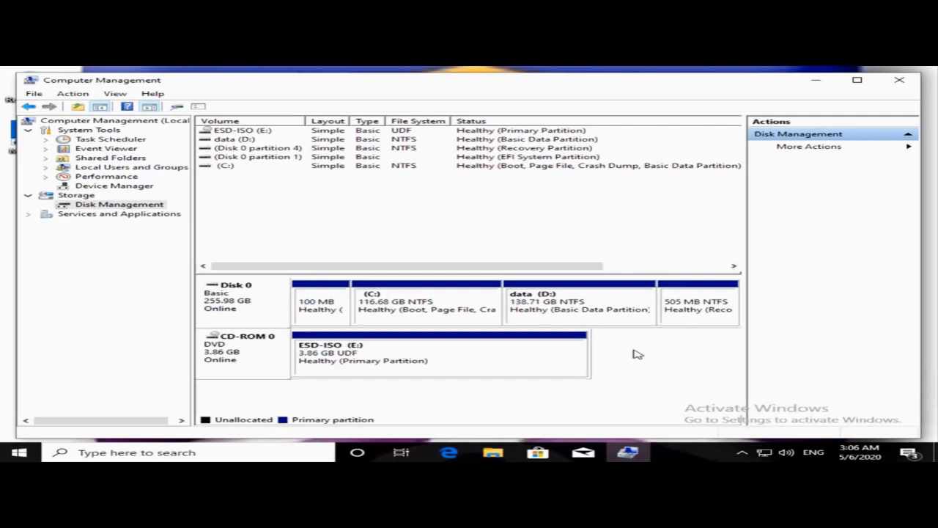
{"action": "mouse_move", "coordinate": [492, 453]}
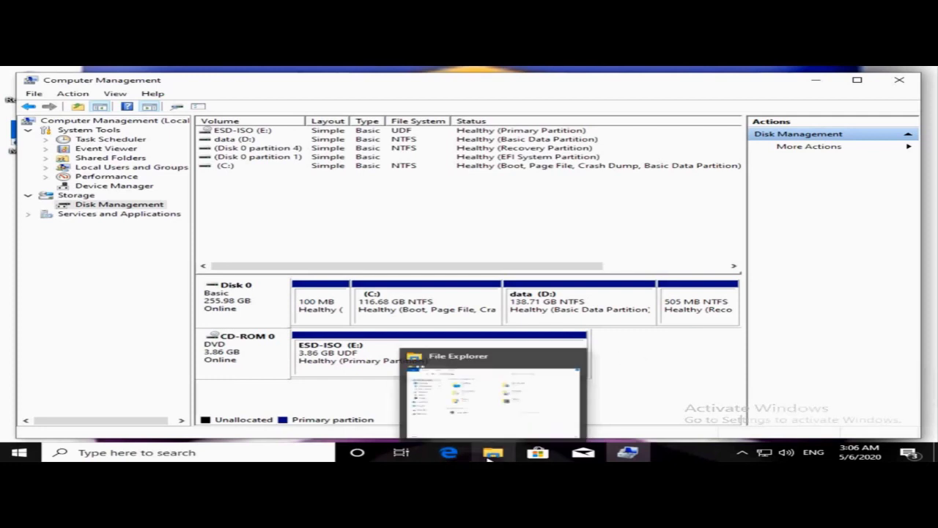
Check the new D: drive under This PC in File Explorer.
{"action": "left_click", "coordinate": [418, 395]}
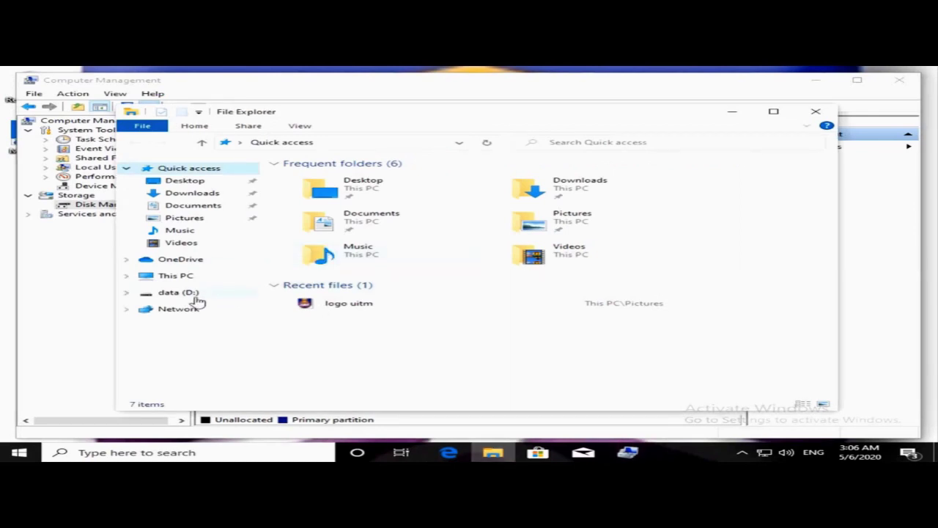
{"action": "left_click", "coordinate": [176, 279]}
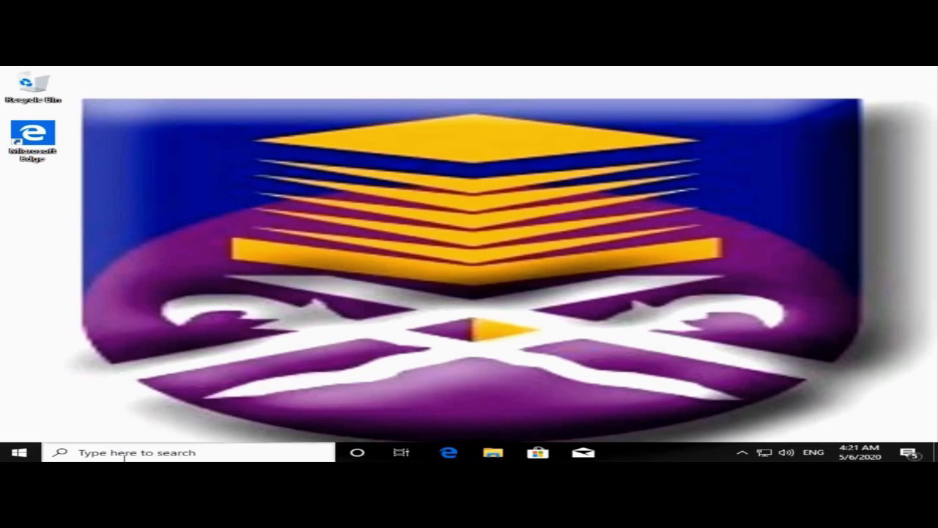
Search Windows for 'syste' to find the System page.
{"action": "left_click", "coordinate": [123, 453]}
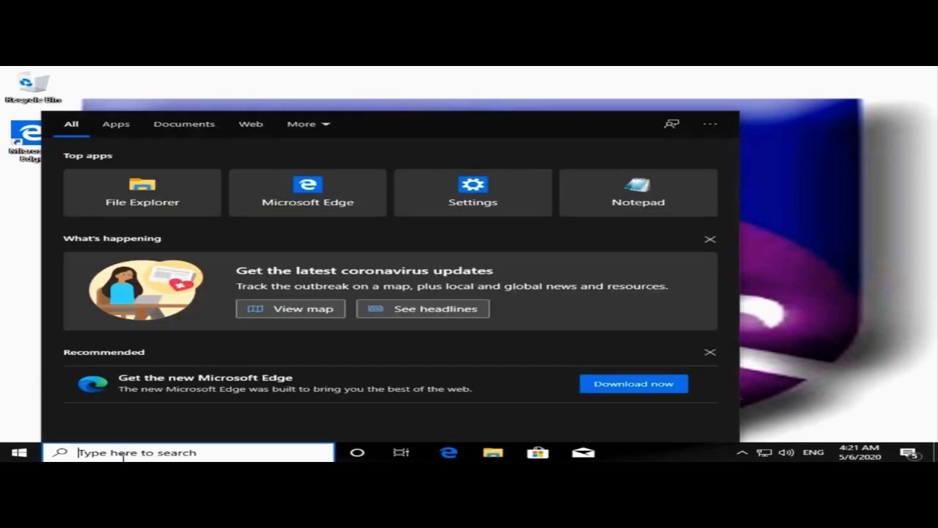
{"action": "type", "text": "sys"}
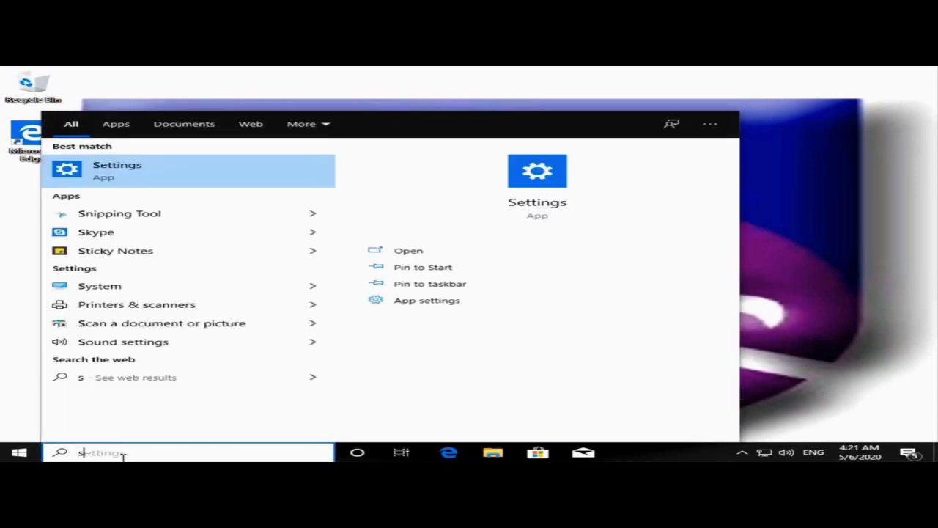
{"action": "type", "text": "te"}
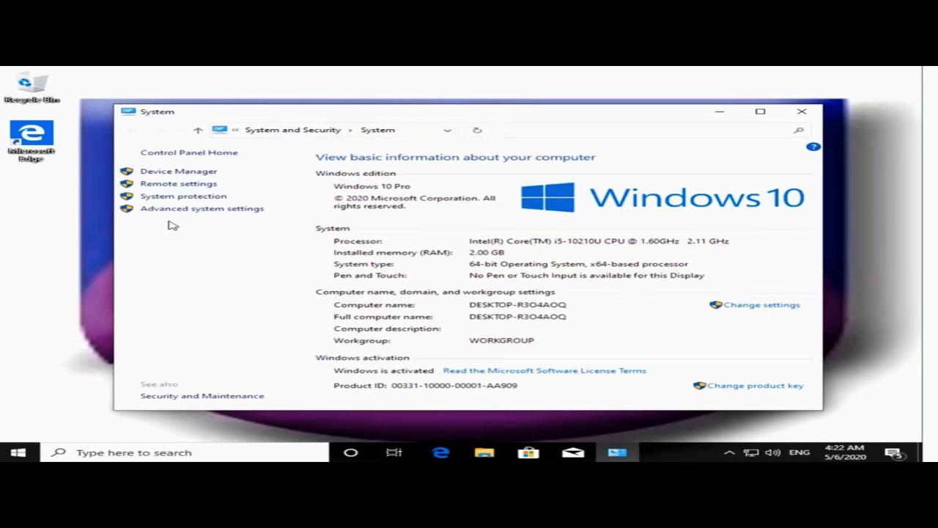
Open Advanced system settings to reach the System Properties Advanced tab.
{"action": "left_click", "coordinate": [192, 209]}
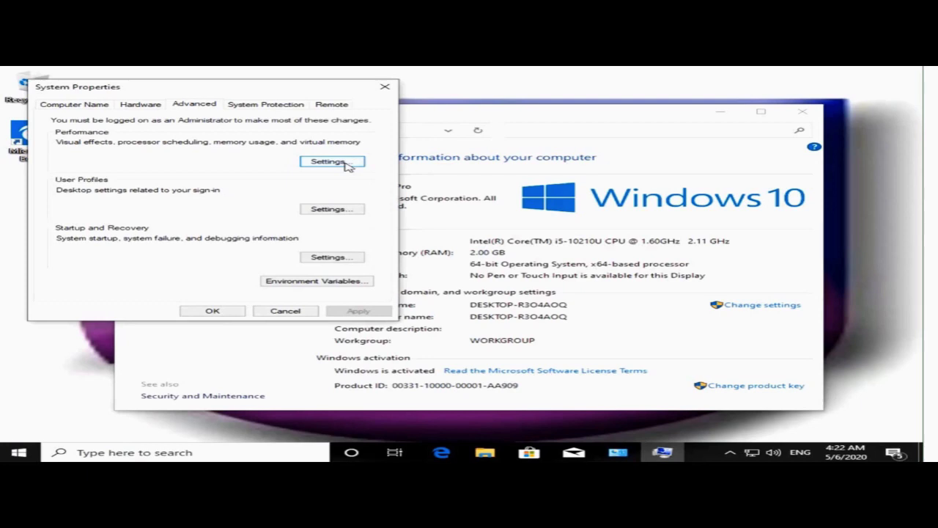
Open the Virtual Memory dialog from the Performance Options Advanced tab.
{"action": "left_click", "coordinate": [331, 161]}
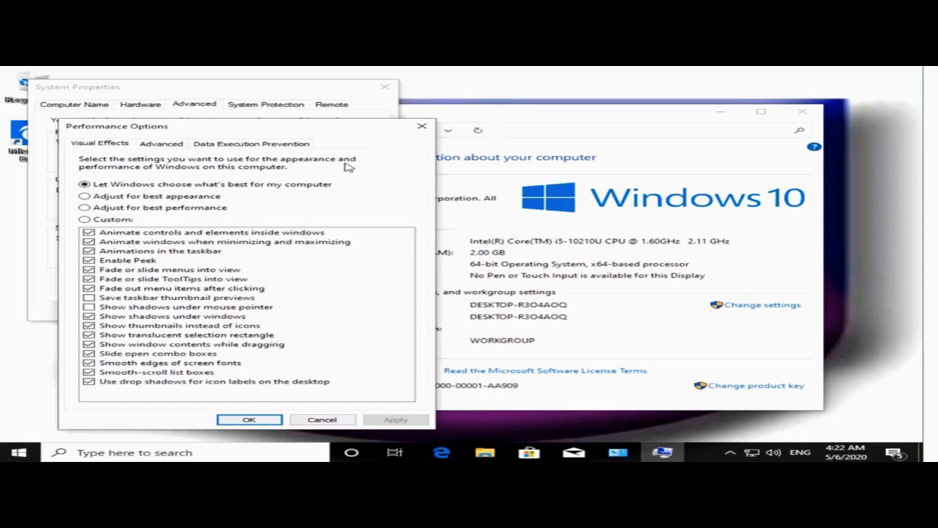
{"action": "left_click", "coordinate": [166, 147]}
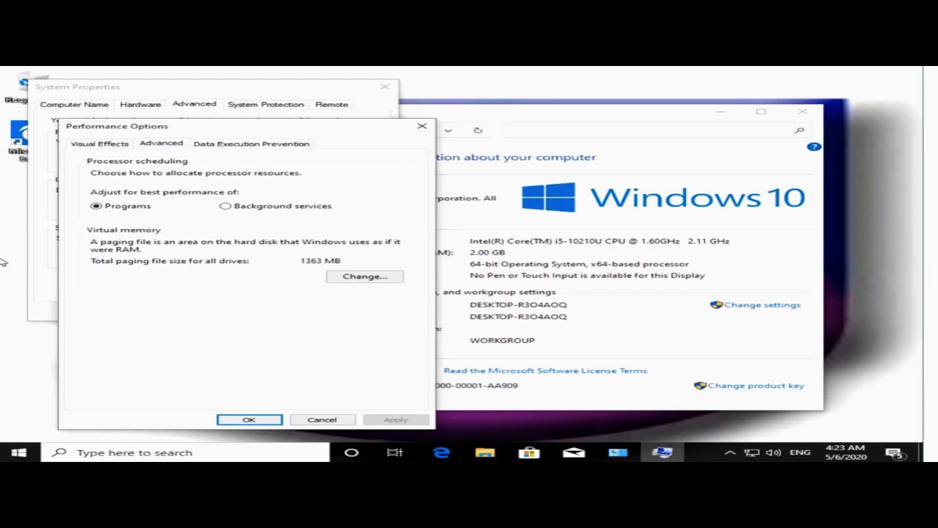
{"action": "left_click", "coordinate": [387, 277]}
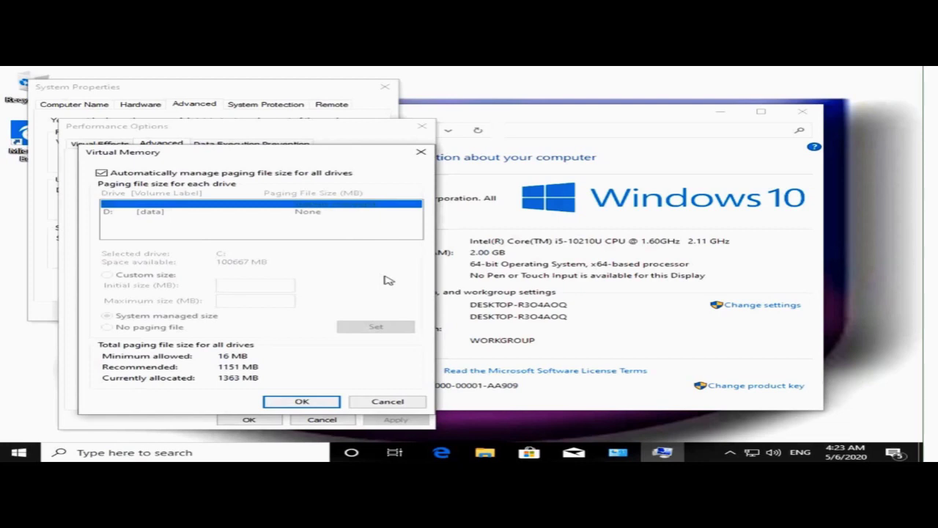
Turn off automatic paging file management and choose a custom paging size for C:.
{"action": "left_click", "coordinate": [102, 174]}
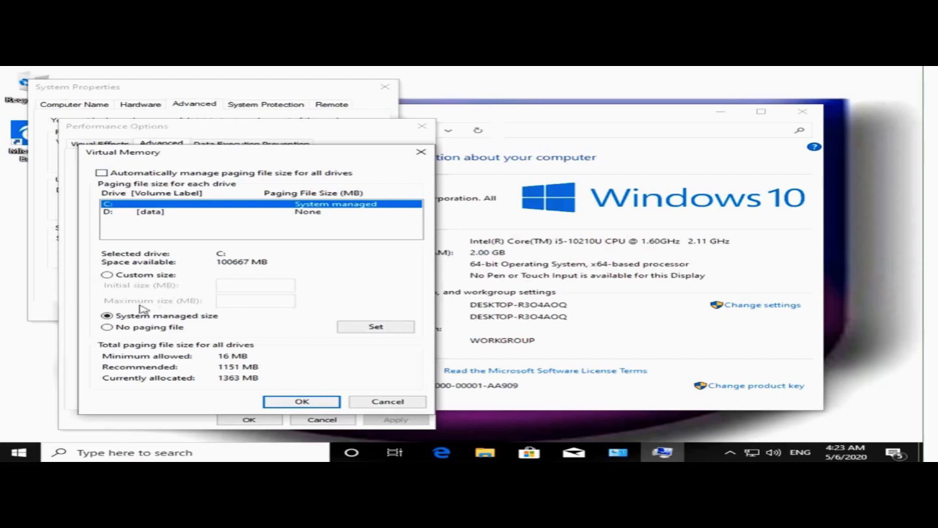
{"action": "left_click", "coordinate": [108, 275]}
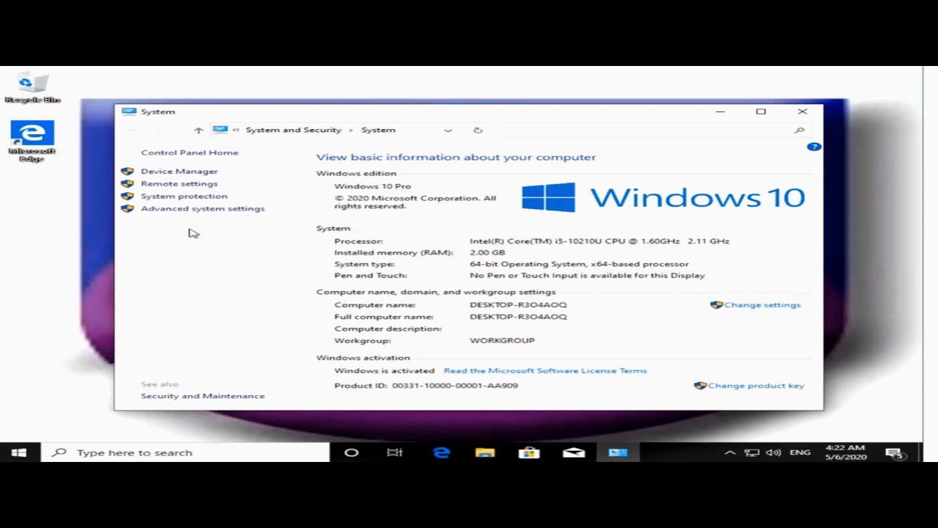
Reopen advanced system settings, then launch Calculator by searching 'ca'.
{"action": "left_click", "coordinate": [197, 210]}
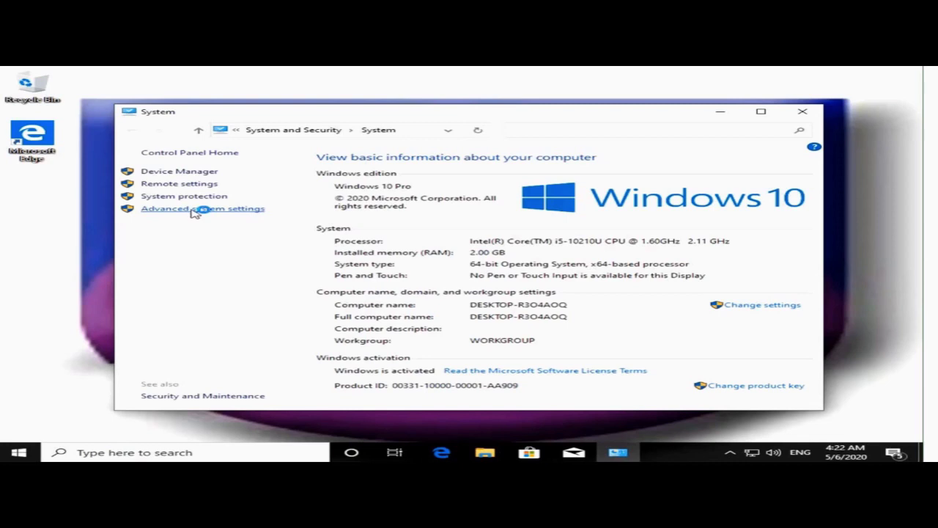
{"action": "left_click", "coordinate": [156, 452]}
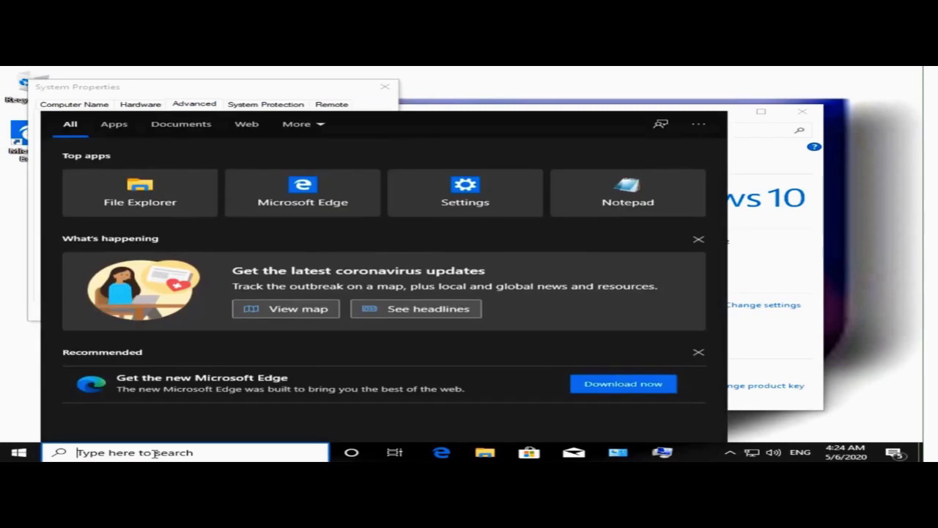
{"action": "type", "text": "ca"}
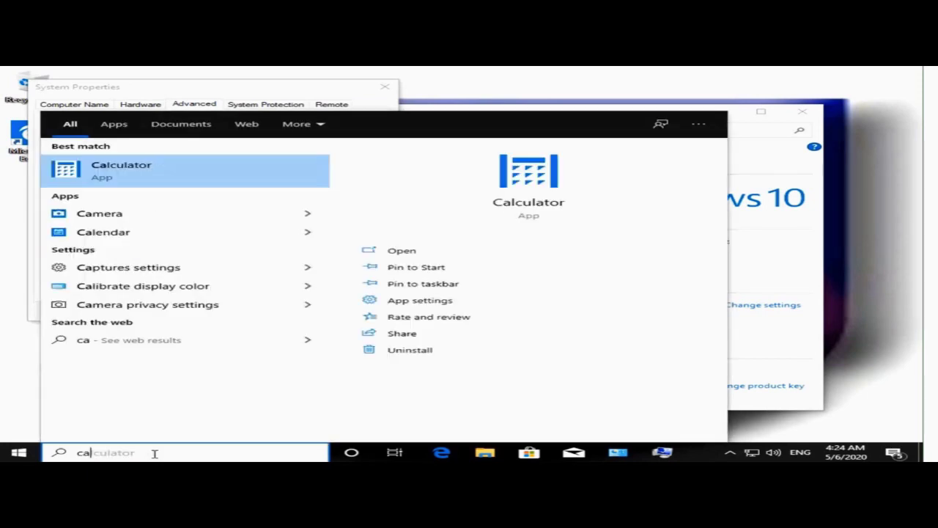
{"action": "left_click", "coordinate": [443, 257]}
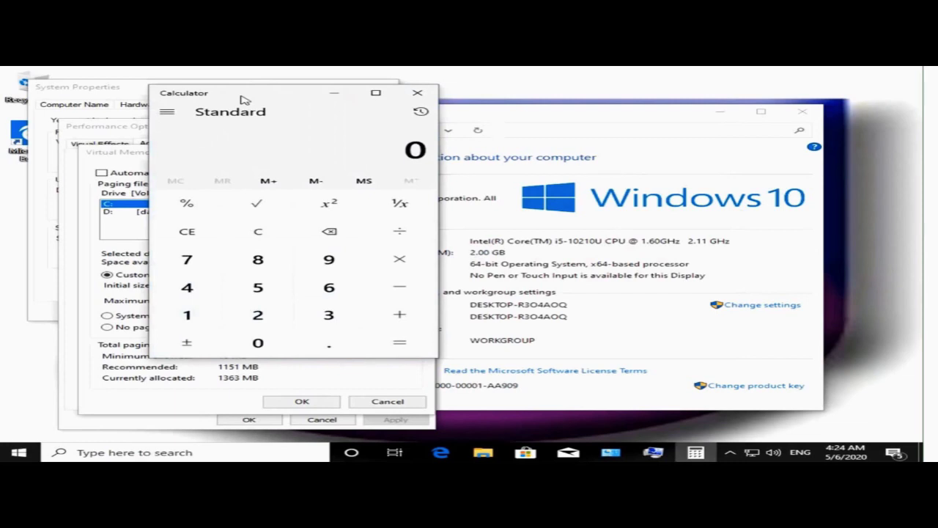
Move Calculator beside Virtual Memory and compute 1024 × 2 = 2048.
{"action": "left_click_drag", "start_coordinate": [246, 99], "coordinate": [714, 104]}
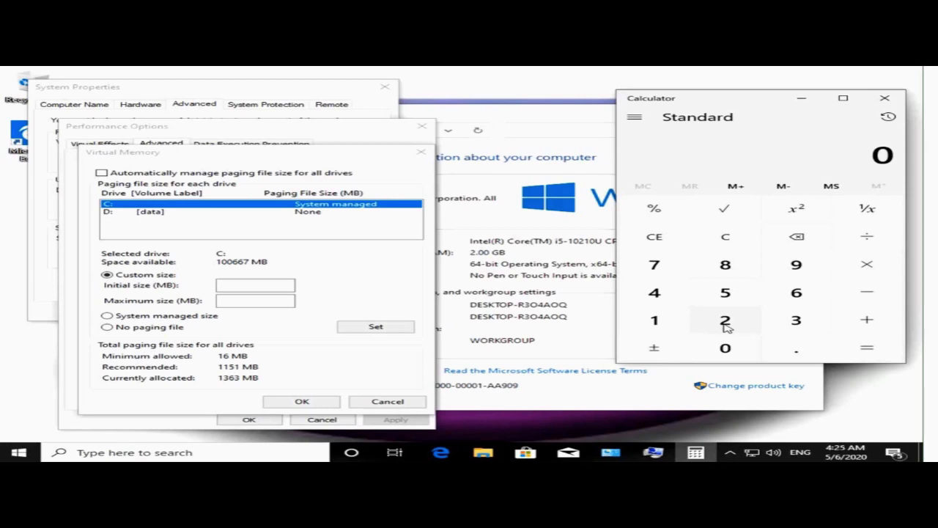
{"action": "left_click", "coordinate": [668, 325]}
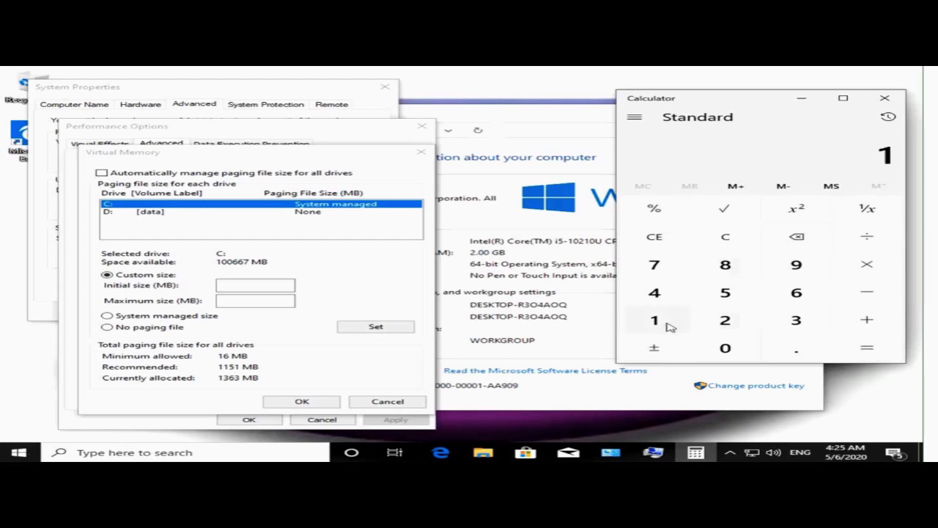
{"action": "left_click", "coordinate": [726, 349]}
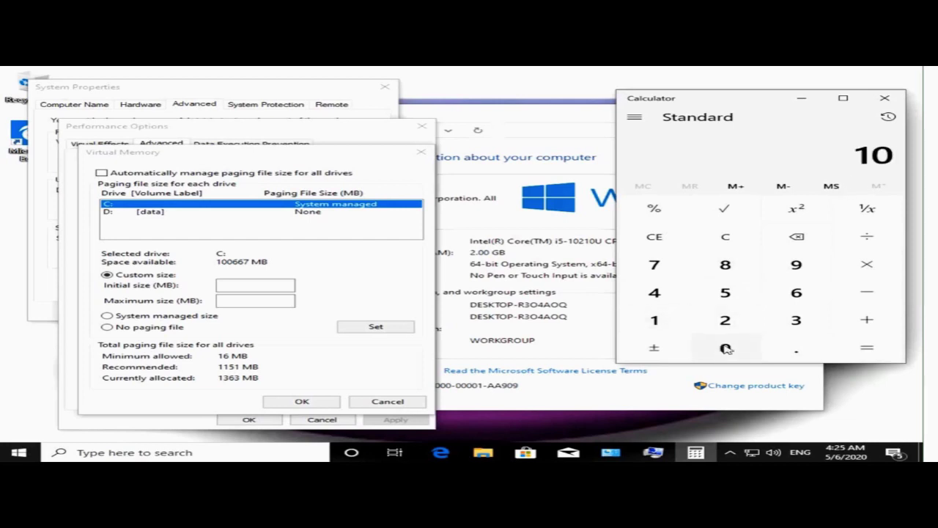
{"action": "left_click", "coordinate": [727, 322]}
{"action": "left_click", "coordinate": [644, 292]}
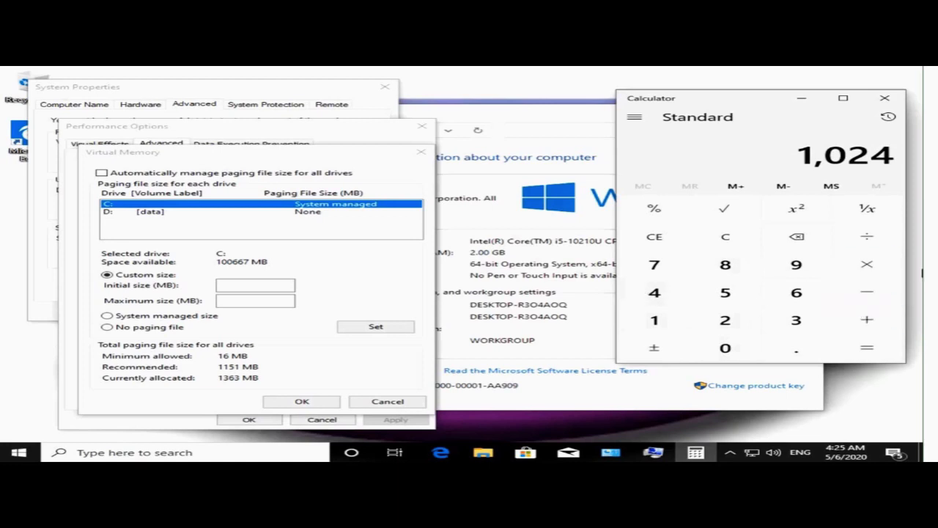
{"action": "left_click", "coordinate": [872, 273]}
{"action": "left_click", "coordinate": [734, 328]}
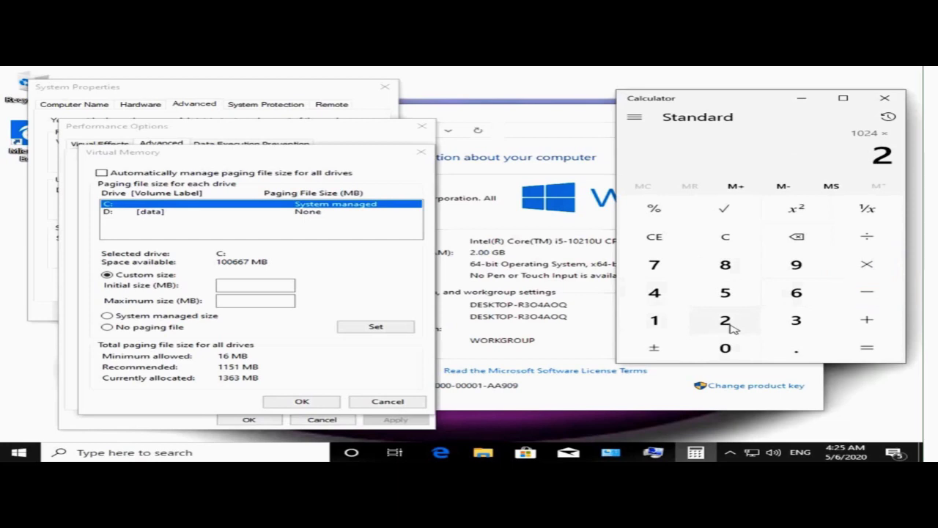
{"action": "left_click", "coordinate": [867, 346]}
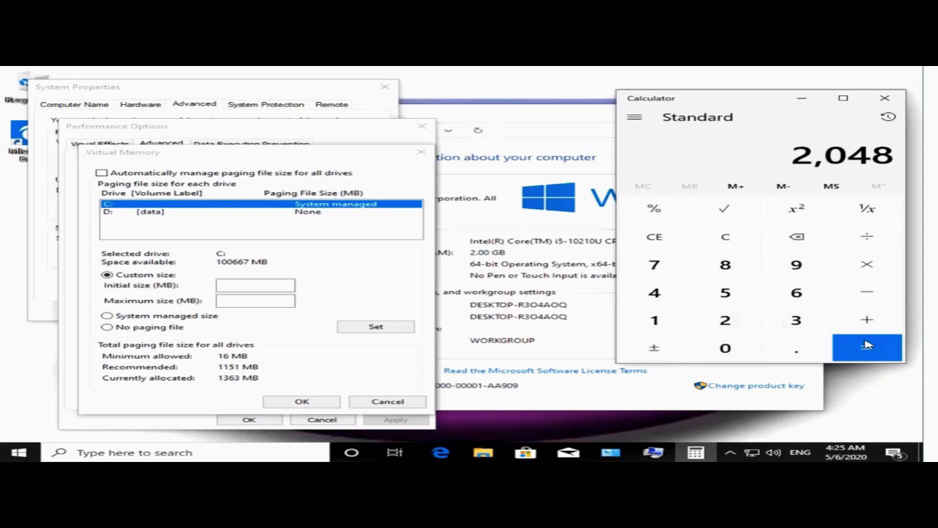
Multiply 2048 by 1.5 in Calculator to get 3,072.
{"action": "left_click", "coordinate": [876, 270]}
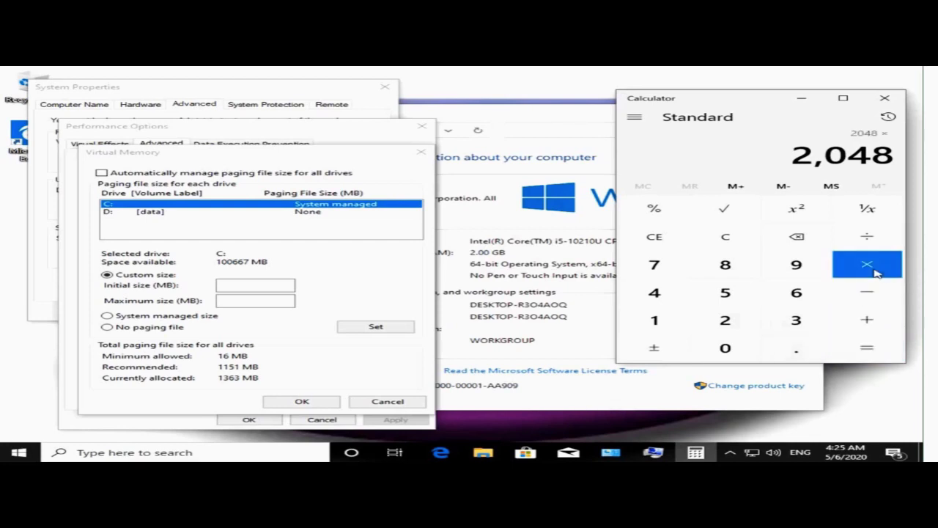
{"action": "left_click", "coordinate": [658, 325]}
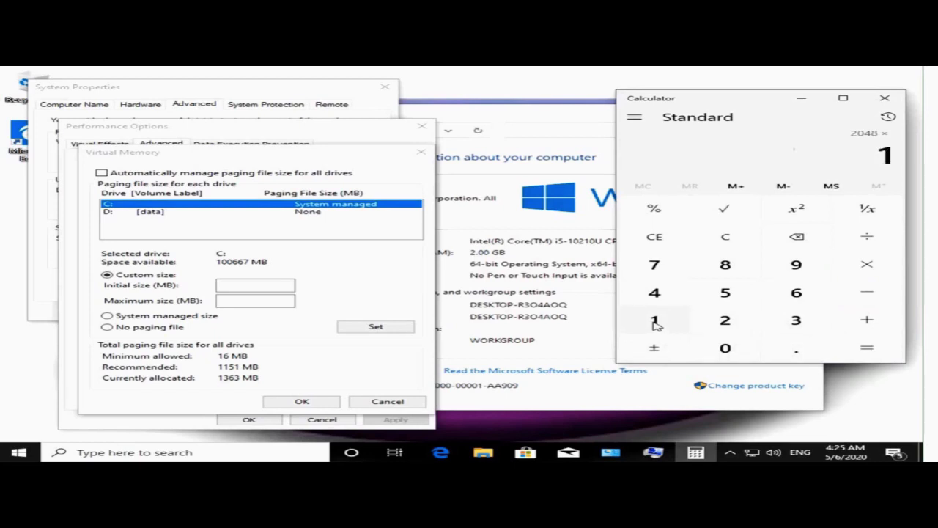
{"action": "left_click", "coordinate": [794, 351]}
{"action": "left_click", "coordinate": [738, 299]}
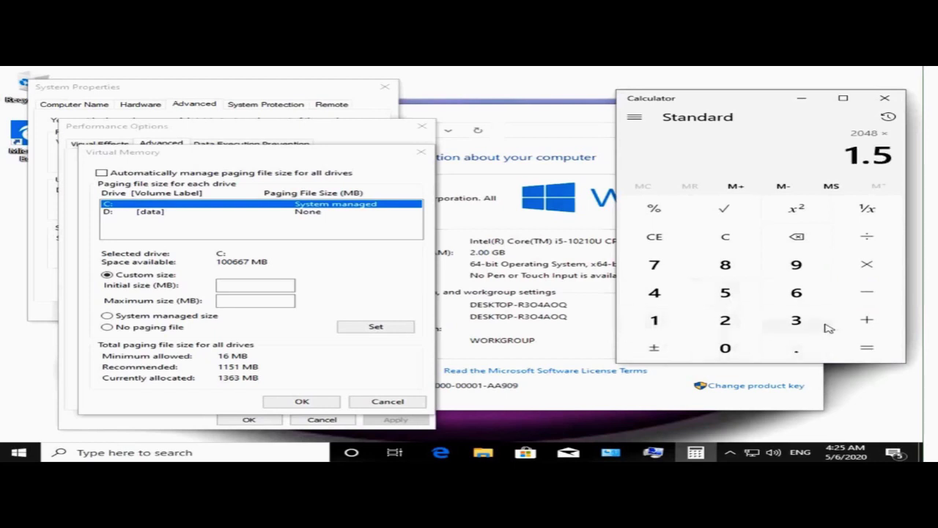
{"action": "left_click", "coordinate": [886, 355]}
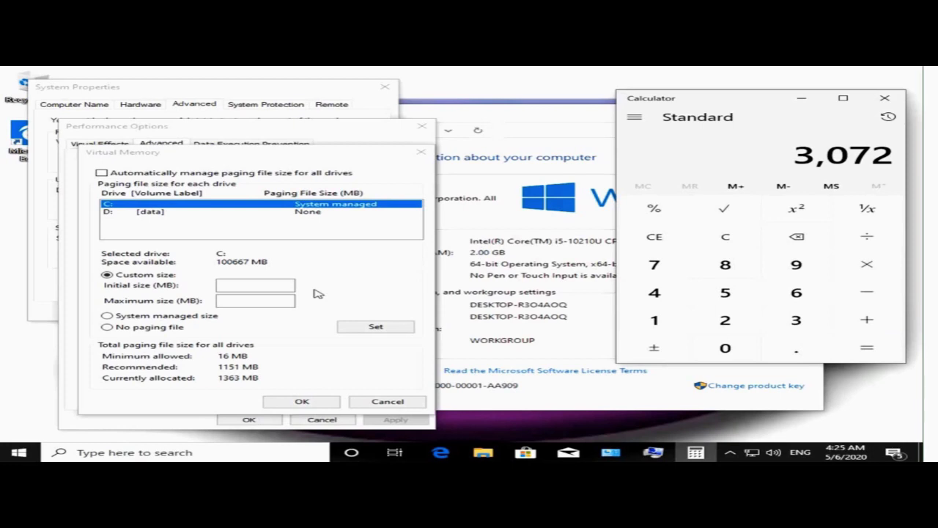
Set drive C: paging file to 3072 MB initial and maximum, confirm, and acknowledge the restart warning.
{"action": "left_click", "coordinate": [289, 287]}
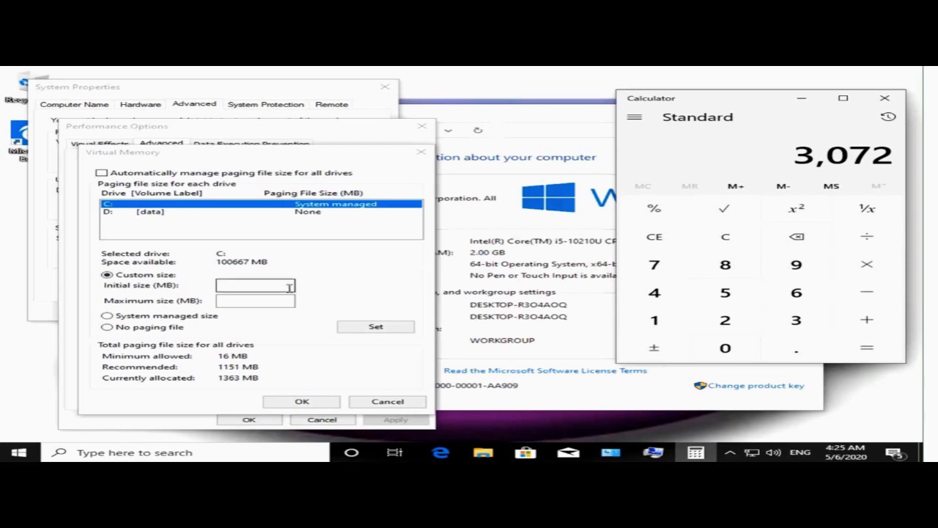
{"action": "left_click", "coordinate": [289, 287]}
{"action": "type", "text": "30"}
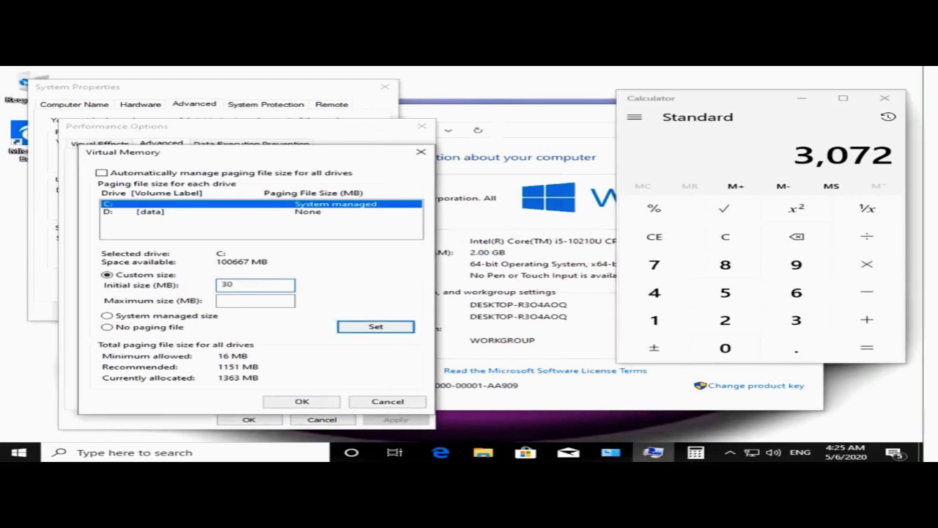
{"action": "type", "text": "72"}
{"action": "left_click", "coordinate": [223, 301]}
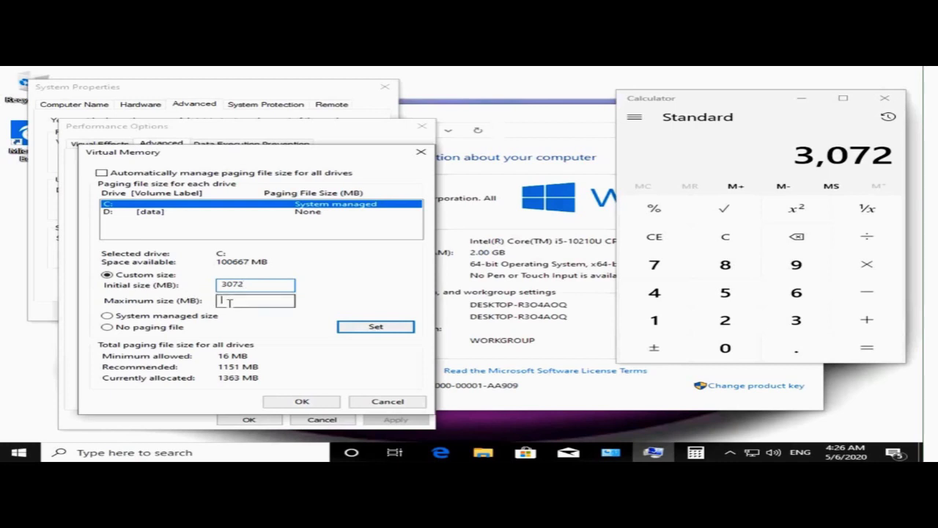
{"action": "type", "text": "3"}
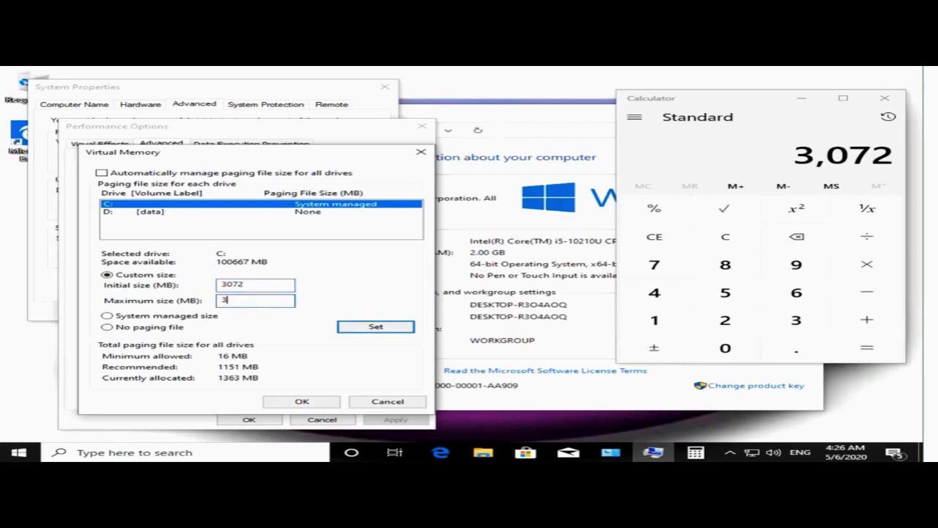
{"action": "type", "text": "072"}
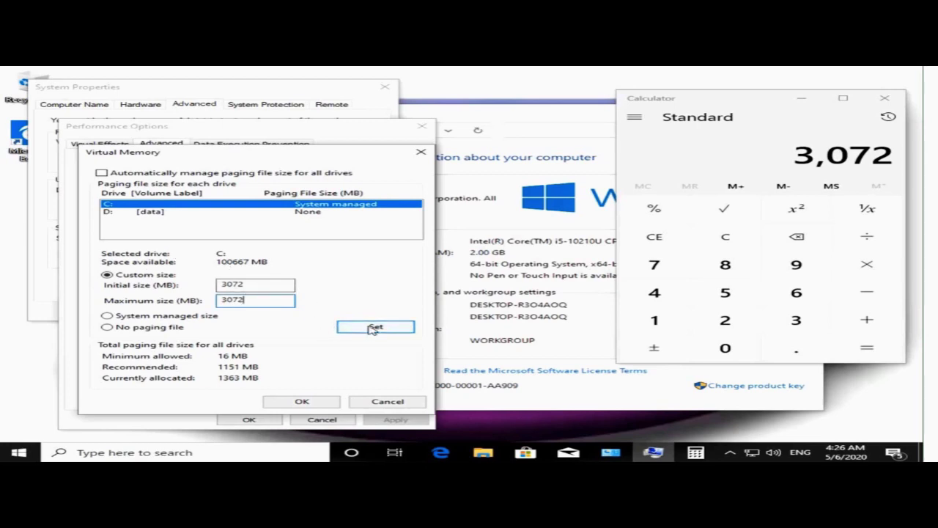
{"action": "left_click", "coordinate": [373, 328]}
{"action": "left_click", "coordinate": [286, 402]}
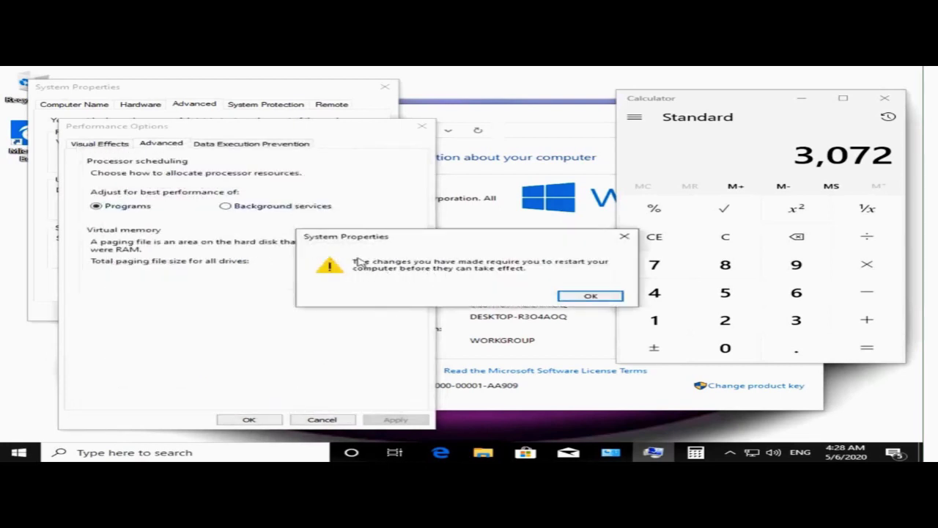
{"action": "left_click", "coordinate": [599, 297]}
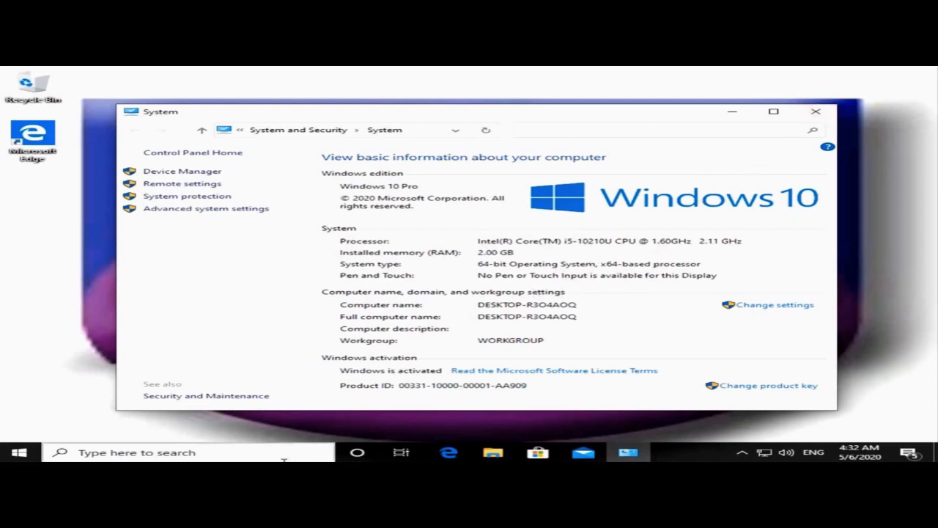
Launch System Information by running msinfo32 from the Run dialog.
{"action": "left_click", "coordinate": [254, 453]}
{"action": "type", "text": "run"}
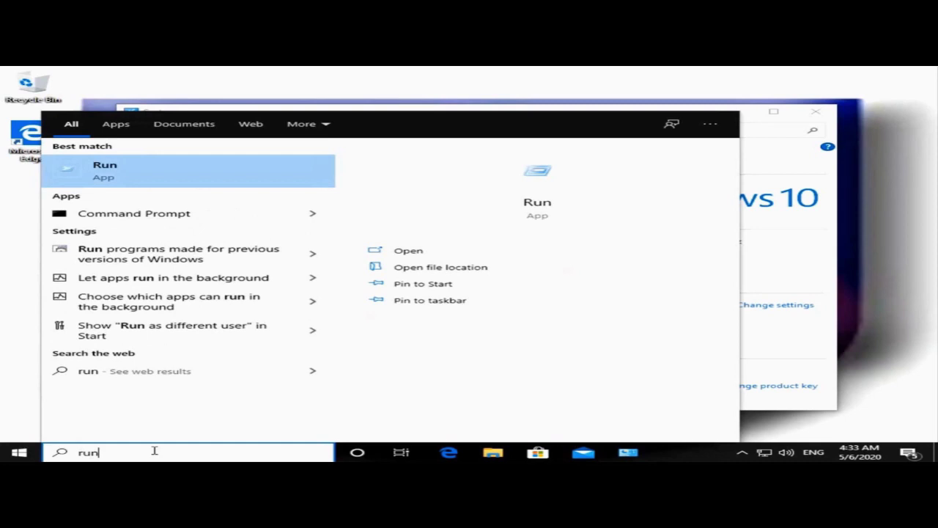
{"action": "left_click", "coordinate": [189, 162]}
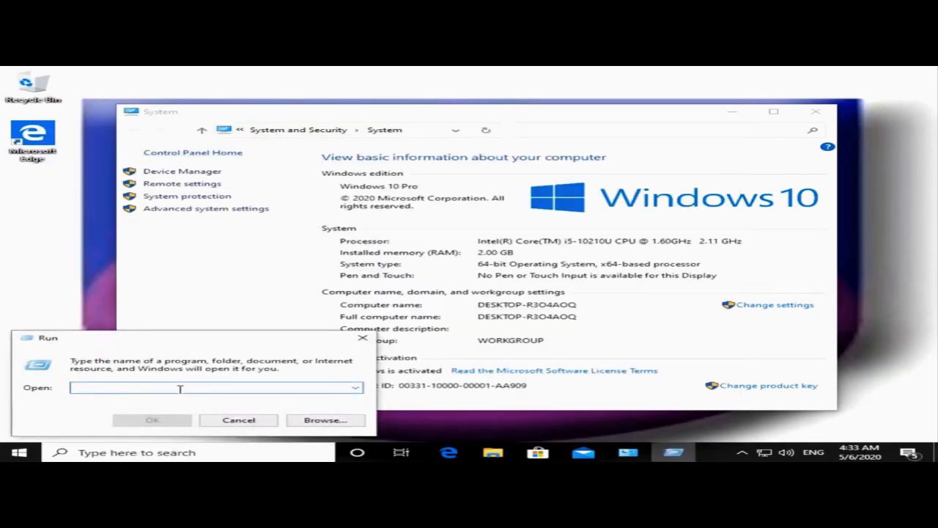
{"action": "type", "text": "ms"}
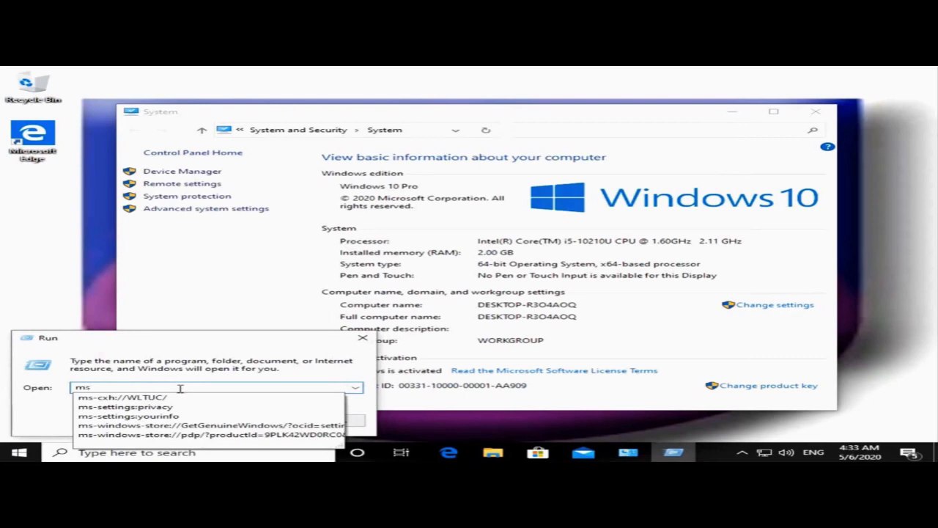
{"action": "type", "text": "info32"}
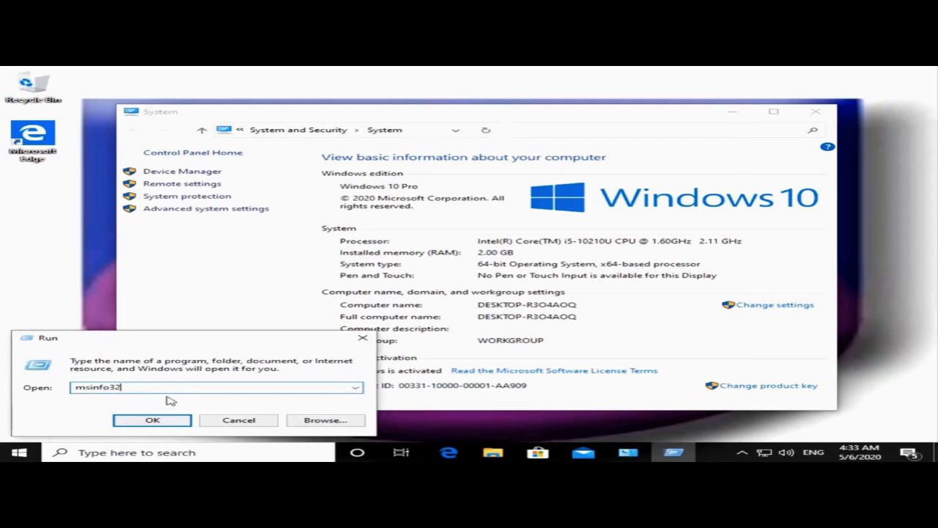
{"action": "left_click", "coordinate": [151, 419]}
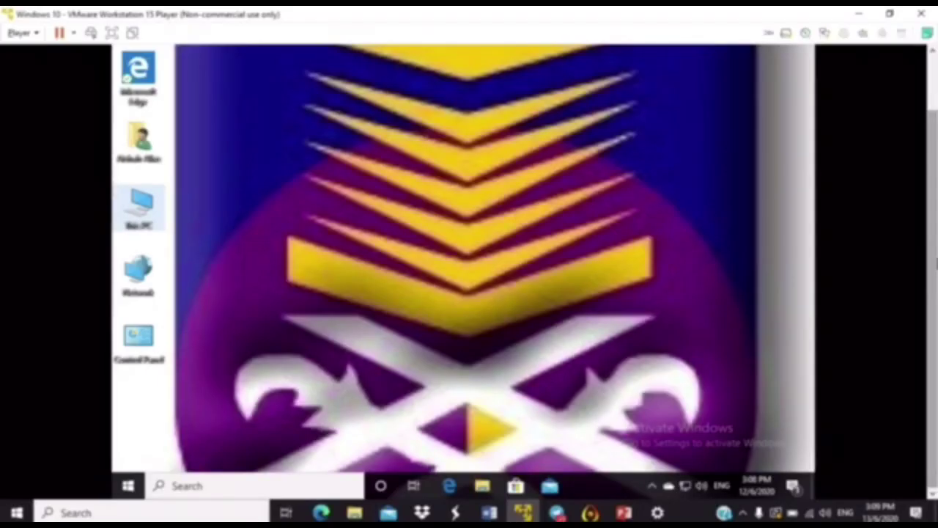
Find the 'user' settings, open Family & other users, and start adding someone else to this PC.
{"action": "left_click", "coordinate": [244, 484]}
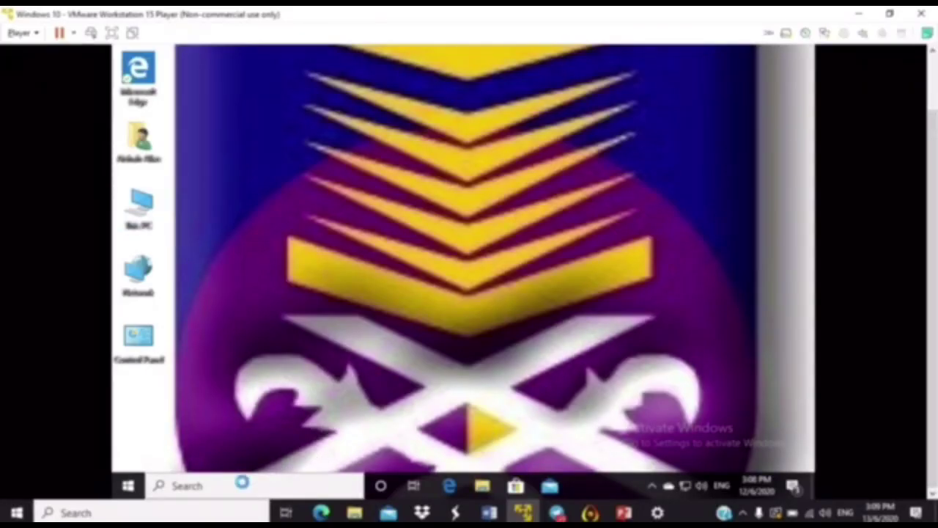
{"action": "type", "text": "uset"}
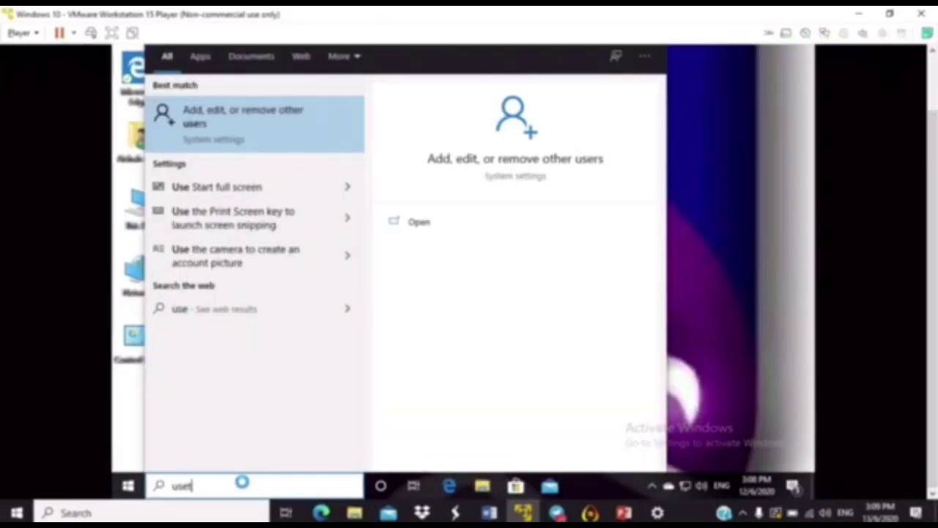
{"action": "key", "text": "BackSpace"}
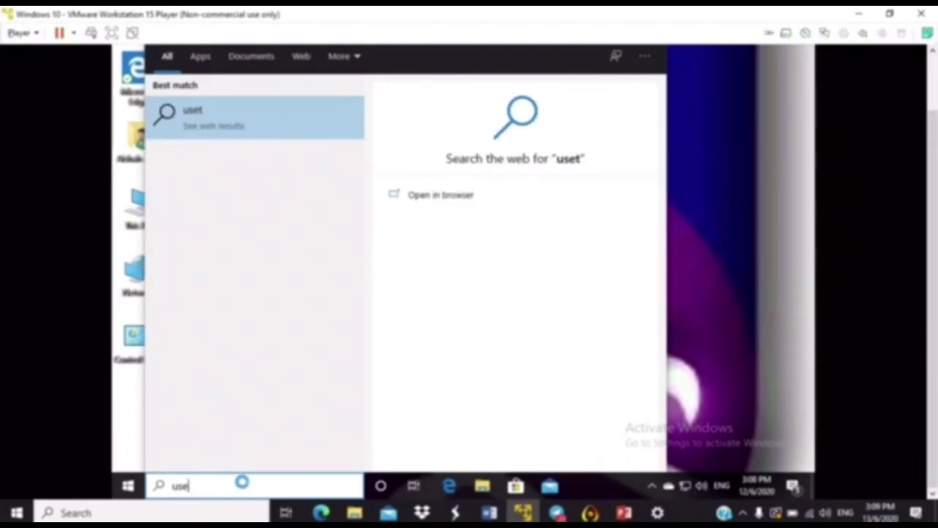
{"action": "type", "text": "r"}
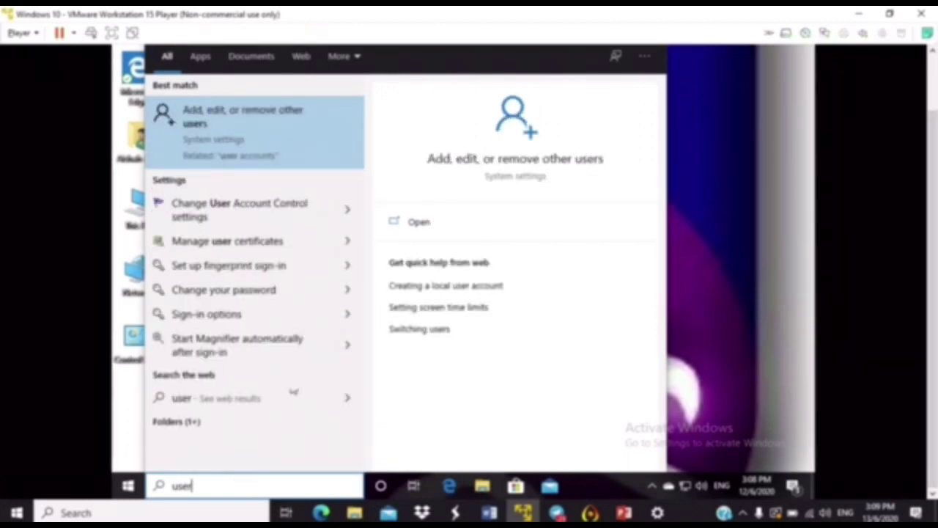
{"action": "left_click", "coordinate": [259, 144]}
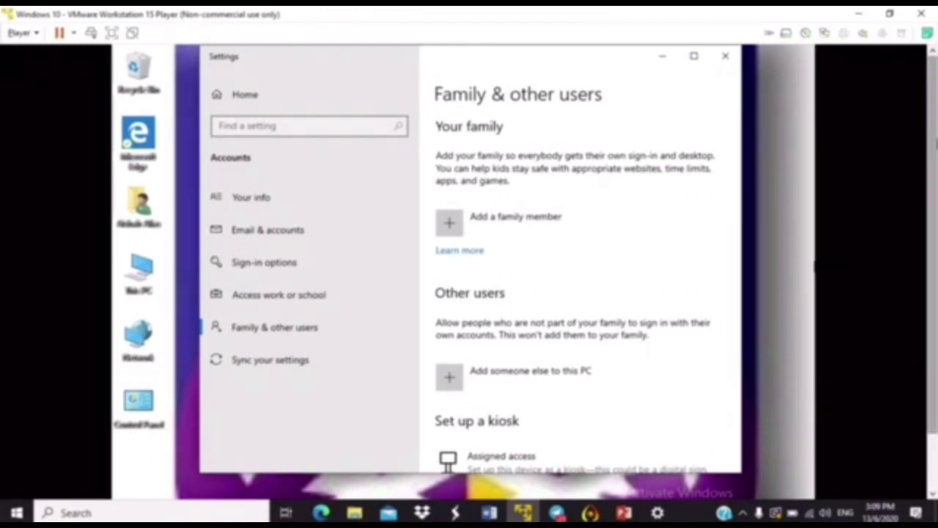
{"action": "mouse_move", "coordinate": [455, 10]}
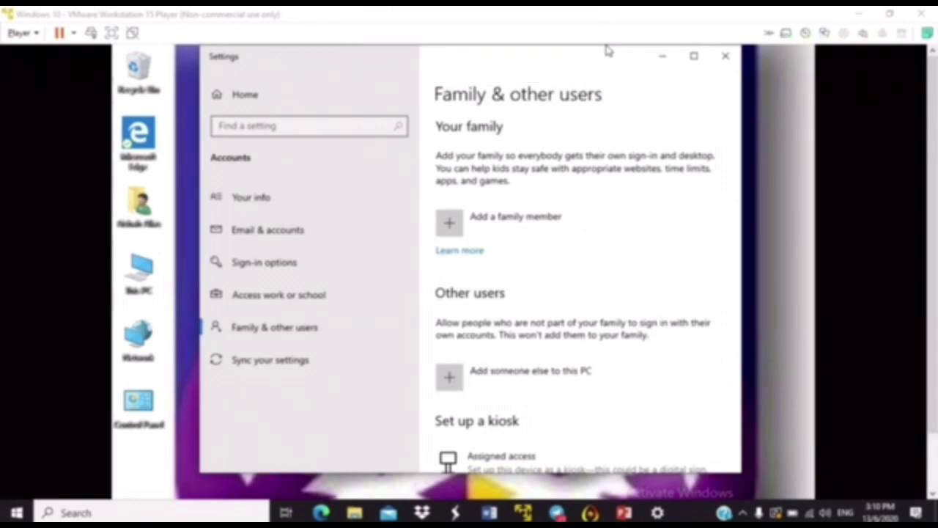
{"action": "left_click", "coordinate": [450, 378]}
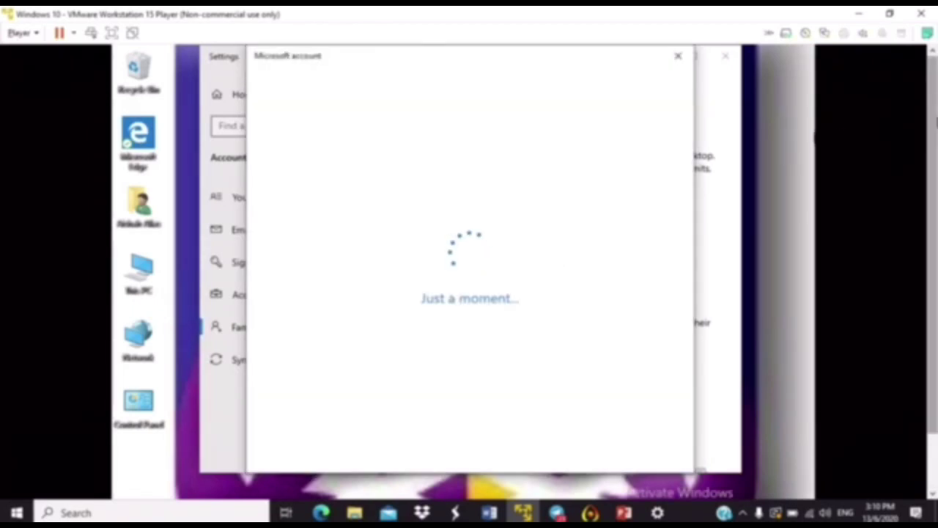
Skip the sign-in information and choose to add a user without a Microsoft account.
{"action": "scroll", "coordinate": [931, 147], "scroll_direction": "down", "scroll_amount": 1}
{"action": "scroll", "coordinate": [900, 147], "scroll_direction": "up", "scroll_amount": 1}
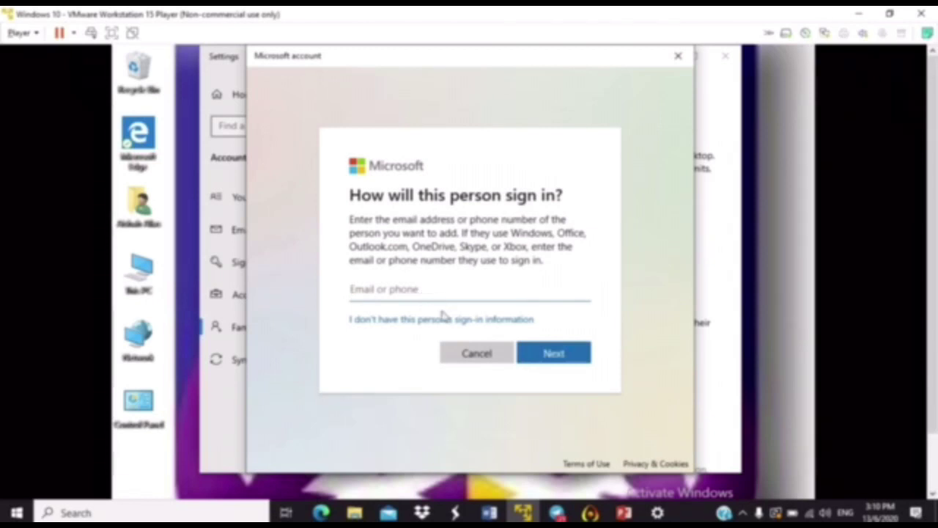
{"action": "left_click", "coordinate": [383, 323]}
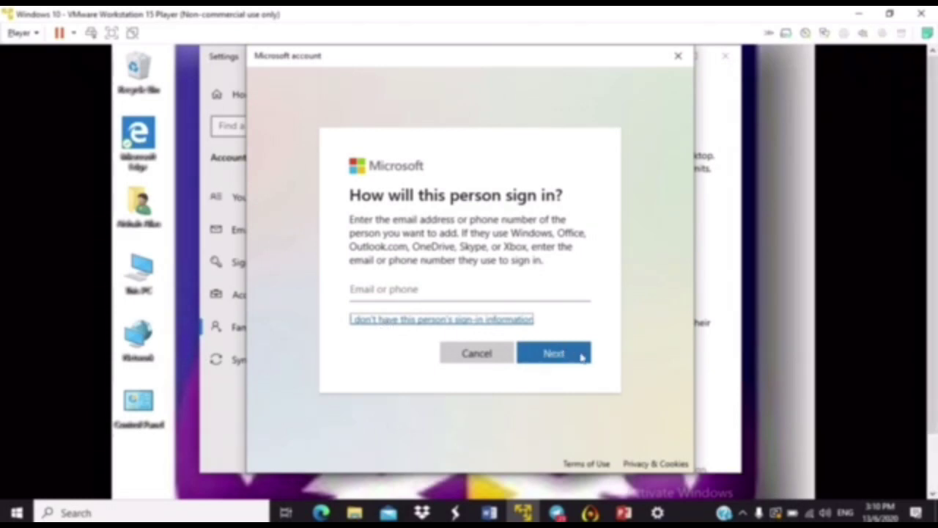
{"action": "left_click", "coordinate": [579, 356]}
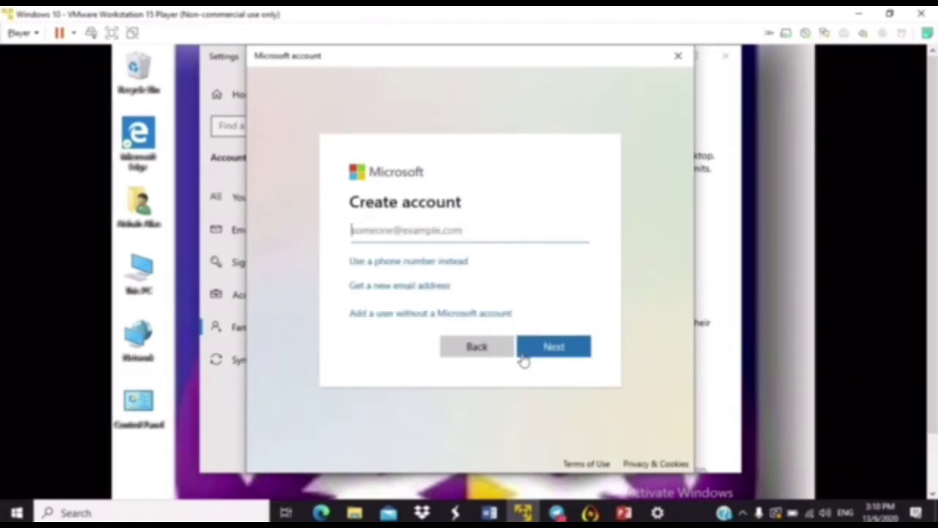
{"action": "left_click", "coordinate": [373, 315]}
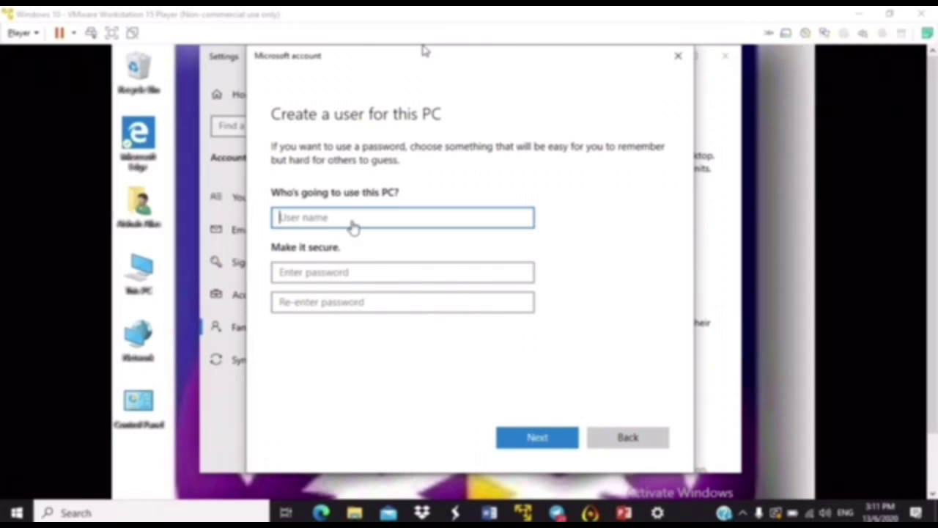
Enter the user name user2 and type the account password and its confirmation.
{"action": "left_click", "coordinate": [339, 215]}
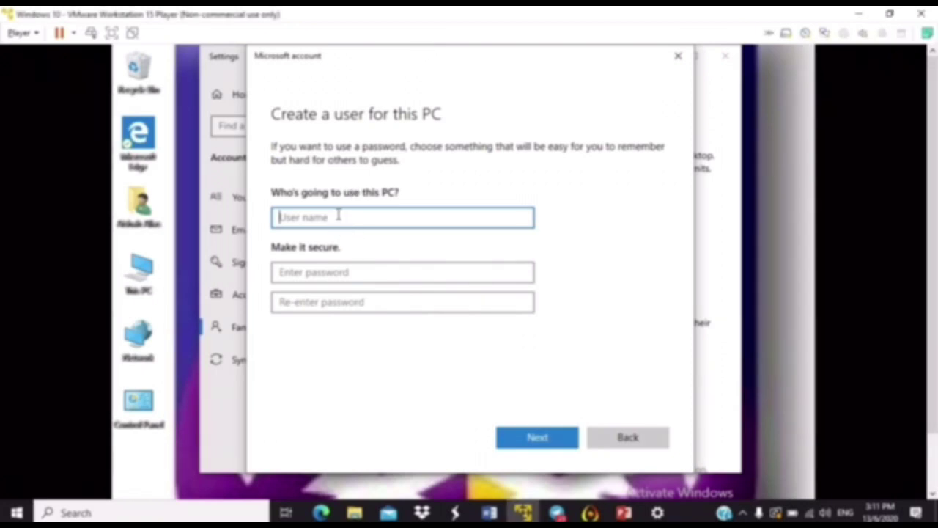
{"action": "type", "text": "user2"}
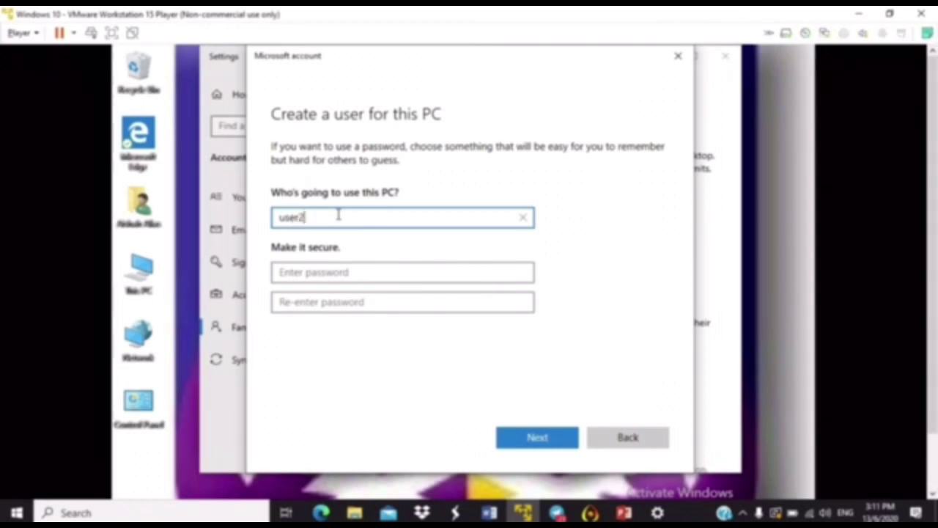
{"action": "left_click", "coordinate": [342, 272]}
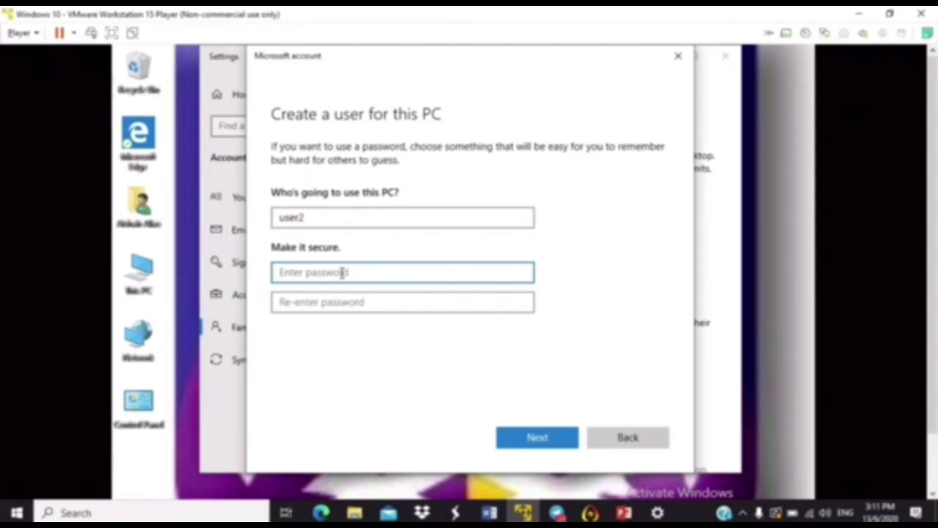
{"action": "type", "text": "1234"}
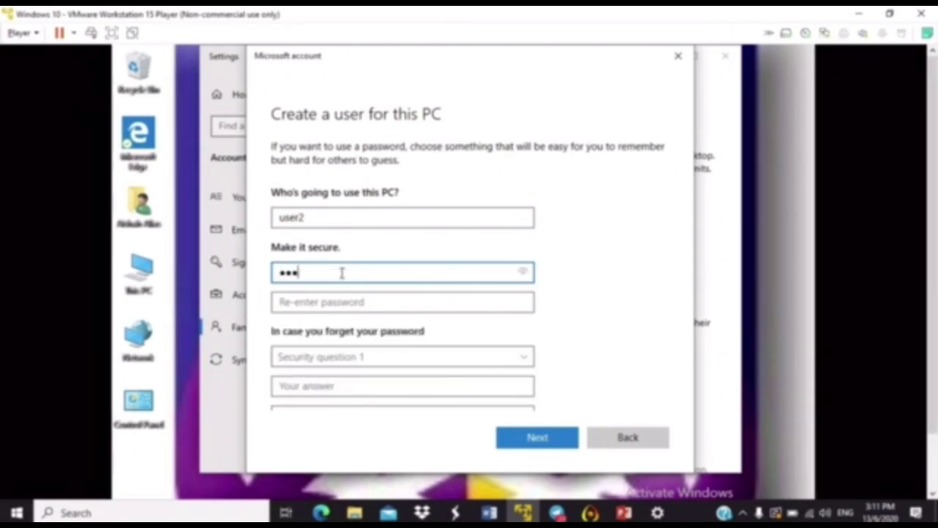
{"action": "type", "text": "56"}
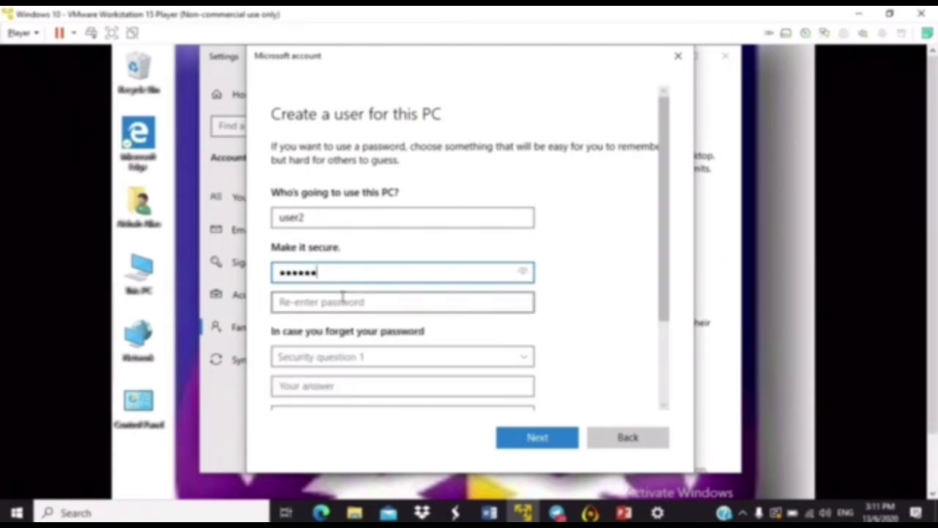
{"action": "left_click", "coordinate": [342, 307]}
{"action": "type", "text": "123456"}
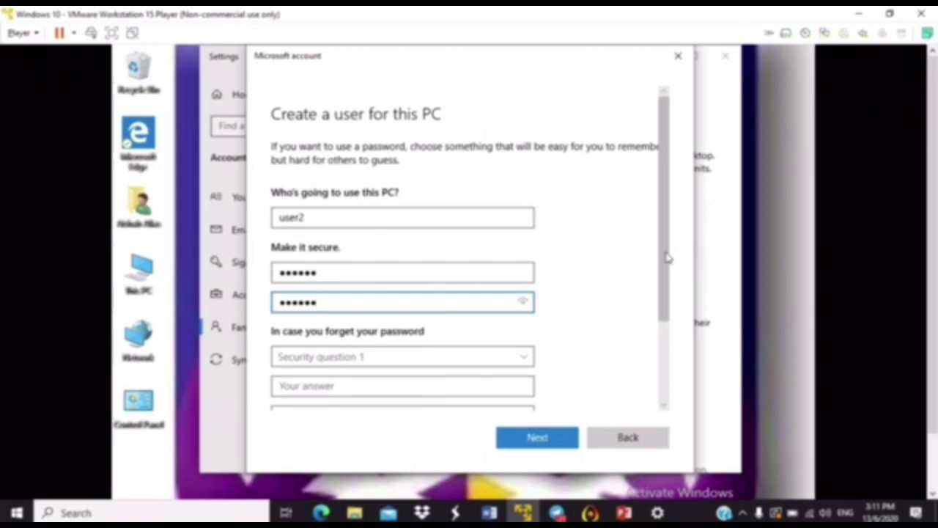
{"action": "left_click_drag", "start_coordinate": [667, 257], "coordinate": [653, 335]}
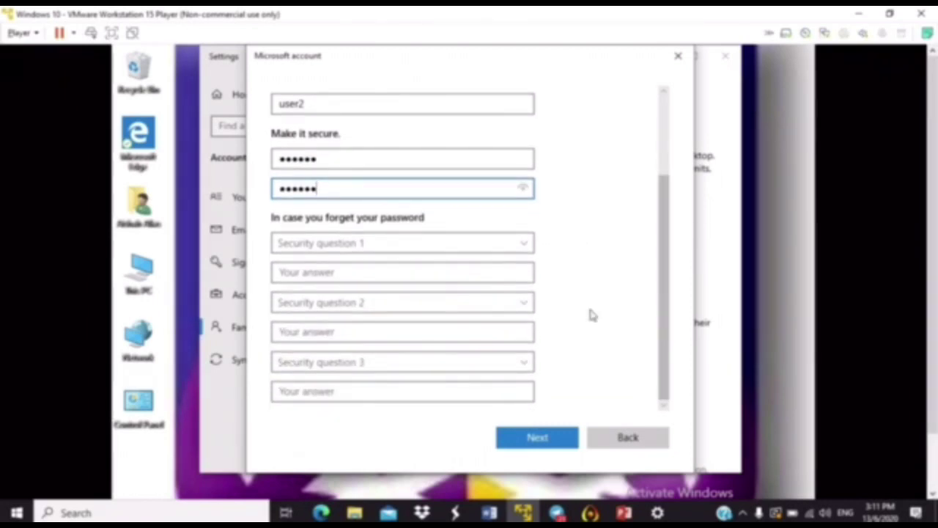
Pick the first pet's name and birth city security questions and answer each.
{"action": "left_click", "coordinate": [452, 247]}
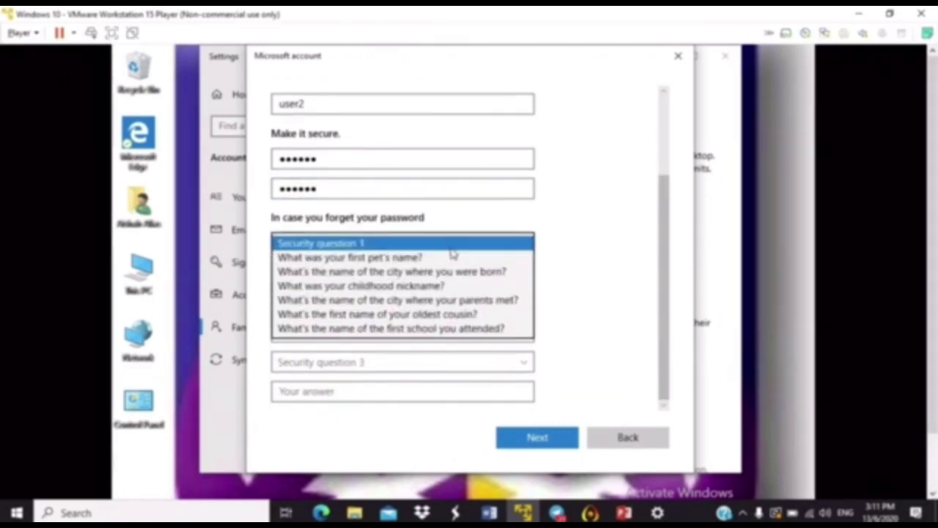
{"action": "left_click", "coordinate": [419, 257]}
{"action": "left_click", "coordinate": [373, 272]}
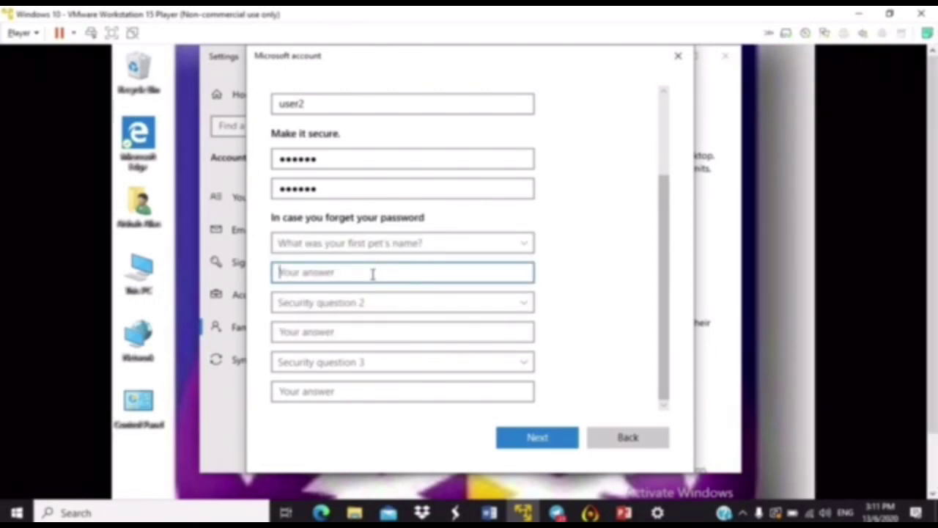
{"action": "type", "text": "tes"}
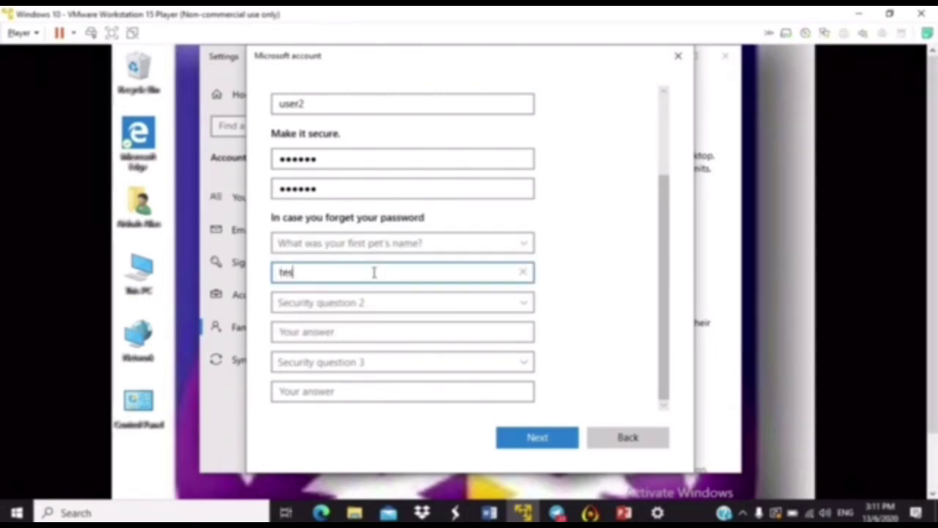
{"action": "type", "text": "t1"}
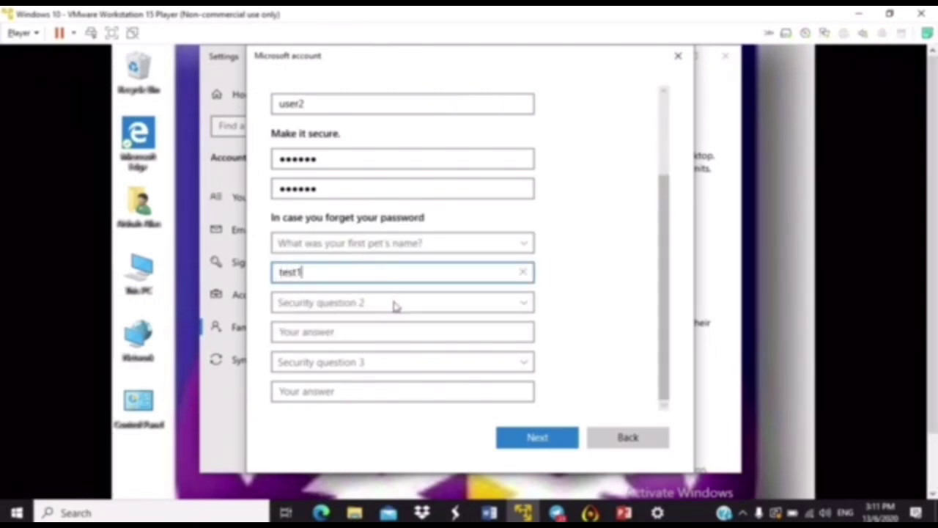
{"action": "left_click", "coordinate": [394, 305]}
{"action": "left_click", "coordinate": [386, 331]}
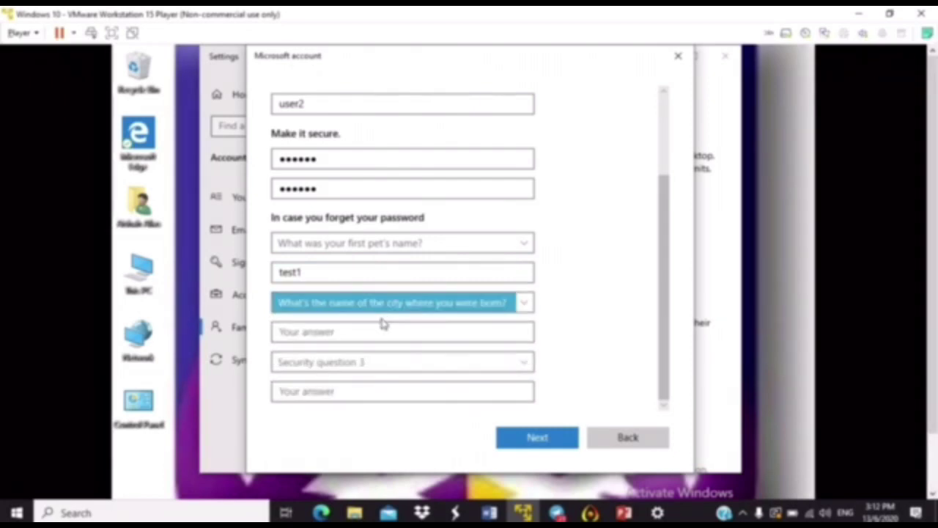
{"action": "left_click", "coordinate": [384, 330]}
{"action": "type", "text": "t"}
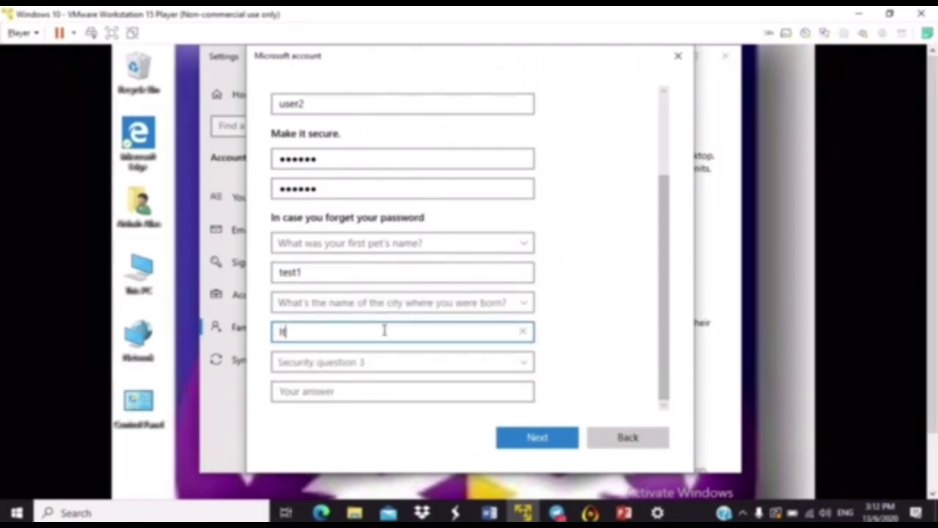
{"action": "type", "text": "taly"}
Pick and answer the childhood nickname question, then submit the new user2 account.
{"action": "left_click", "coordinate": [390, 362]}
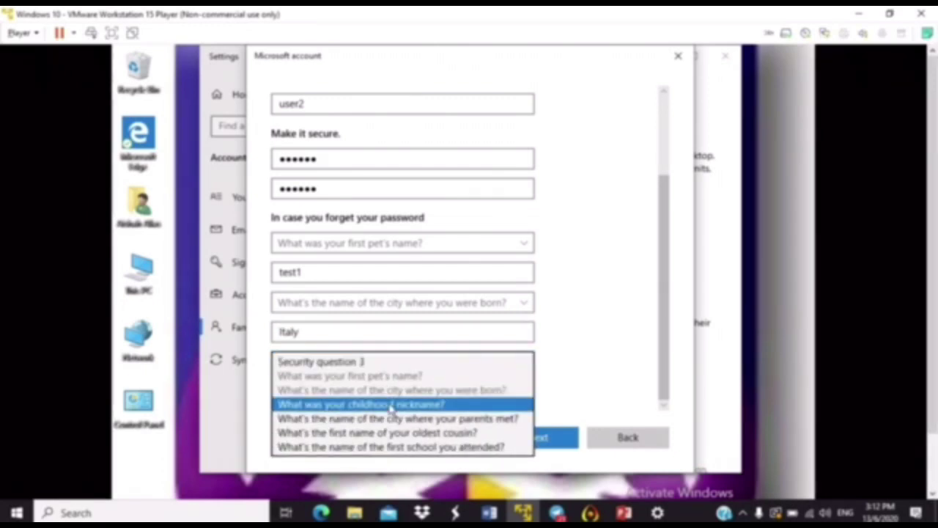
{"action": "left_click", "coordinate": [389, 405]}
{"action": "left_click", "coordinate": [393, 392]}
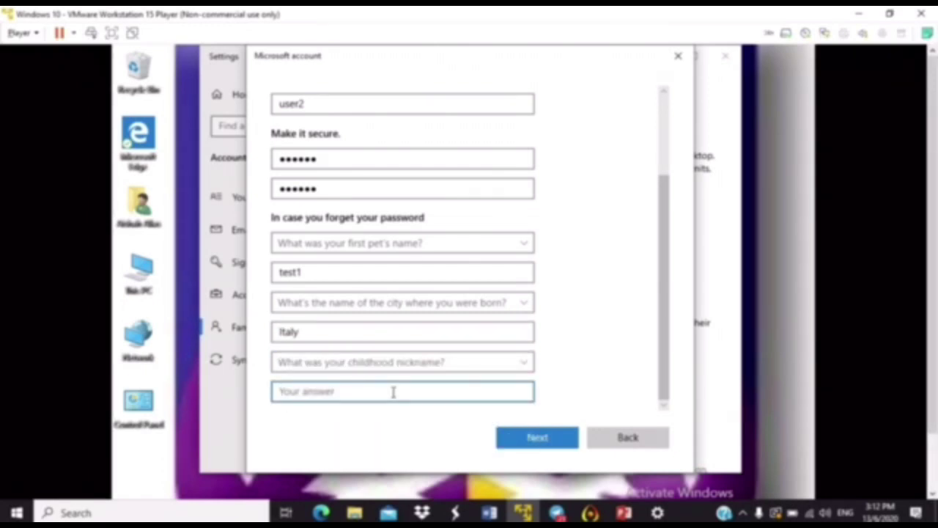
{"action": "type", "text": "man"}
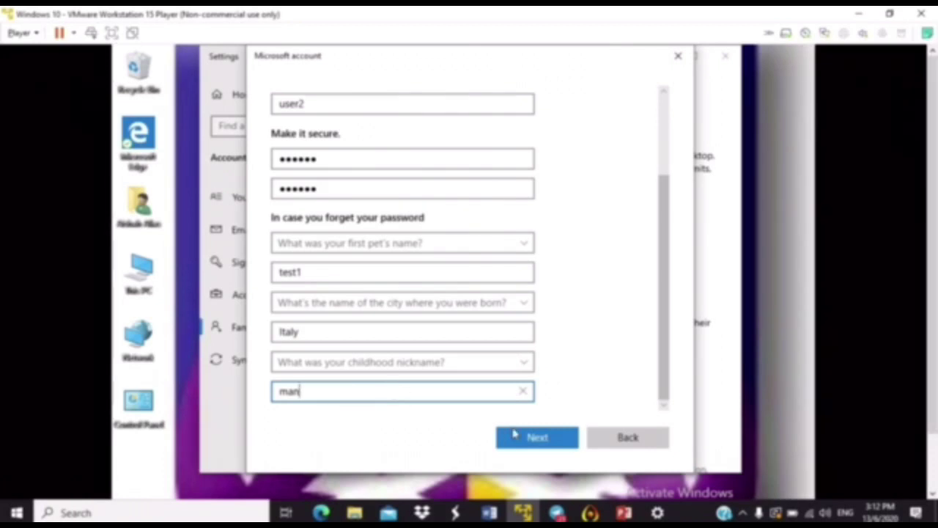
{"action": "left_click", "coordinate": [515, 435]}
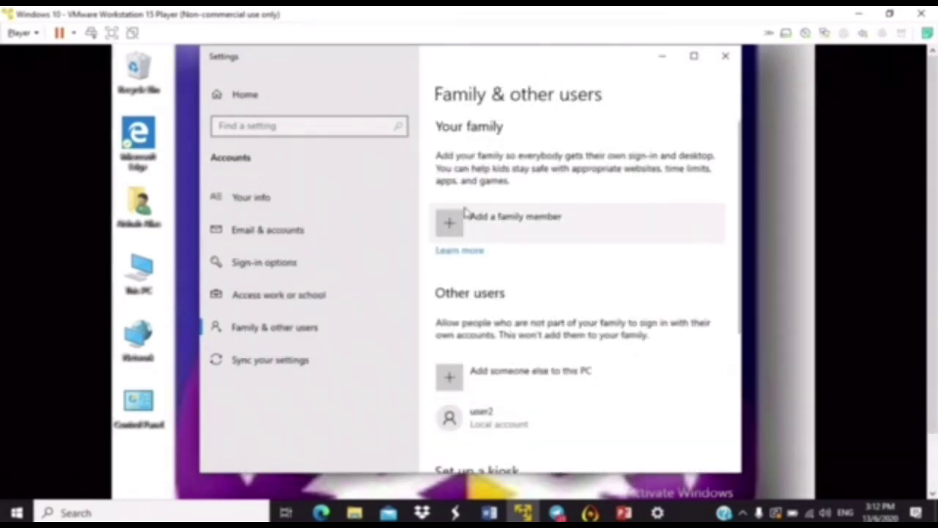
Open Control Panel from the desktop and go to Change account type.
{"action": "mouse_move", "coordinate": [374, 30]}
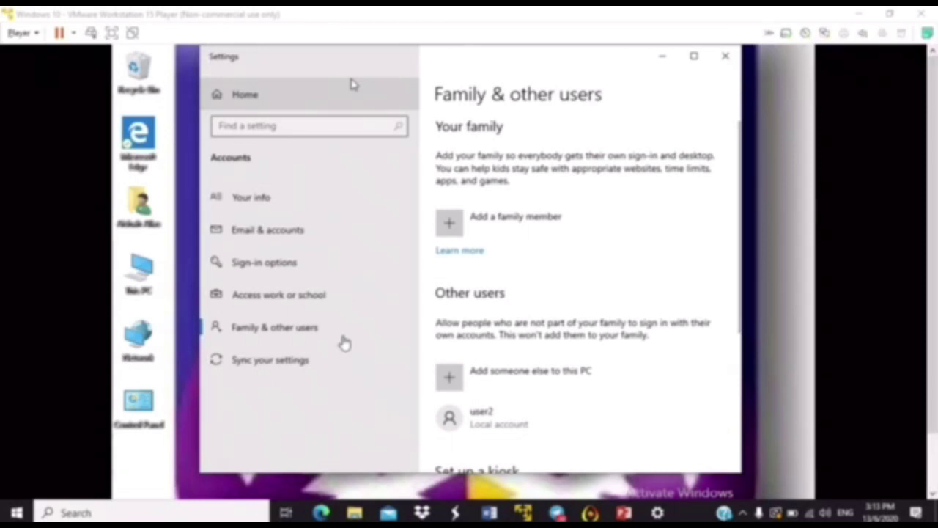
{"action": "left_click", "coordinate": [150, 404]}
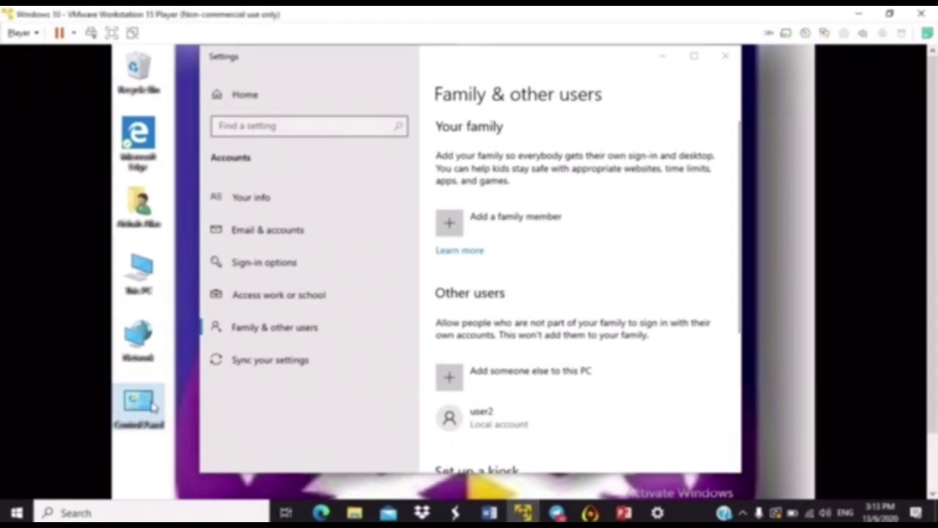
{"action": "double_click", "coordinate": [152, 405]}
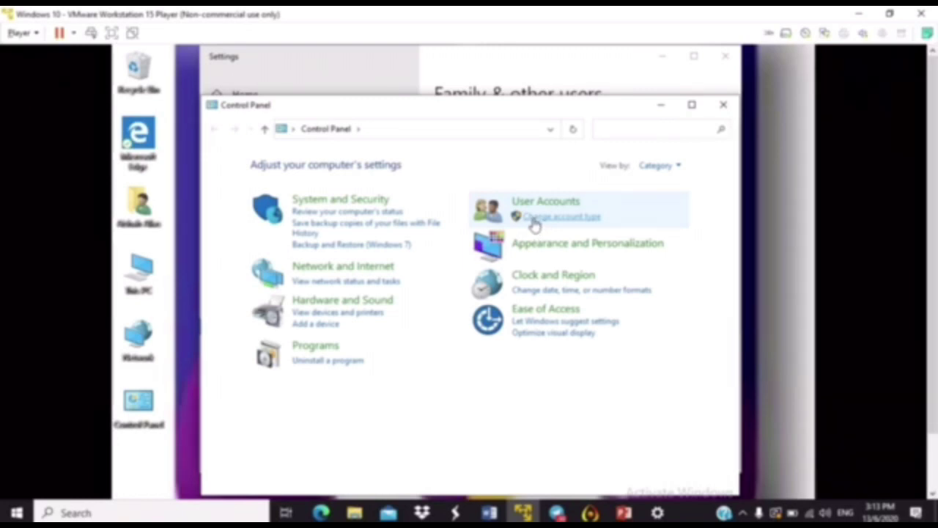
{"action": "left_click", "coordinate": [534, 218]}
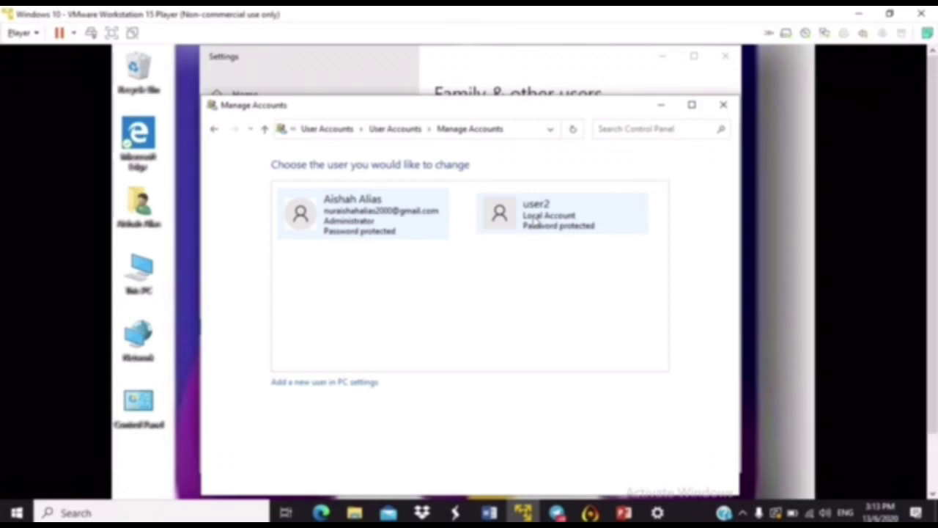
{"action": "mouse_move", "coordinate": [370, 41]}
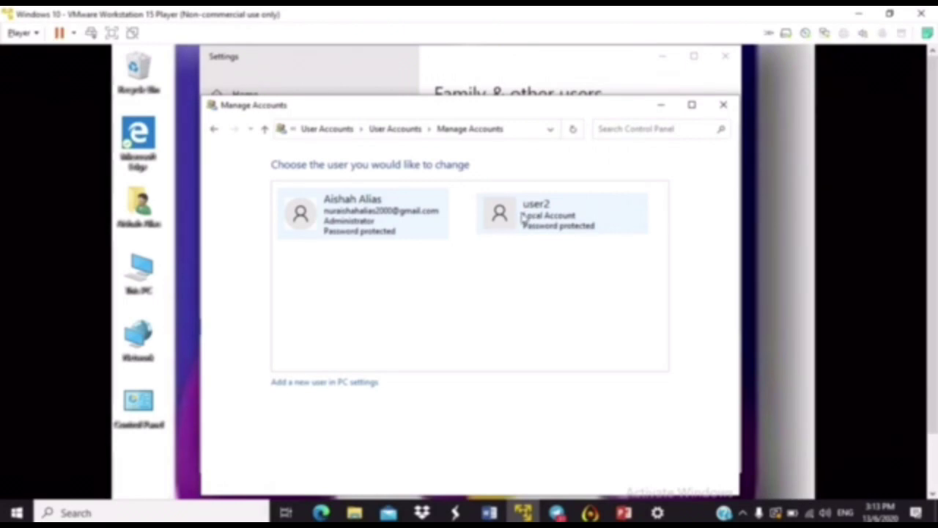
Change user2's account type to Administrator.
{"action": "left_click", "coordinate": [512, 220]}
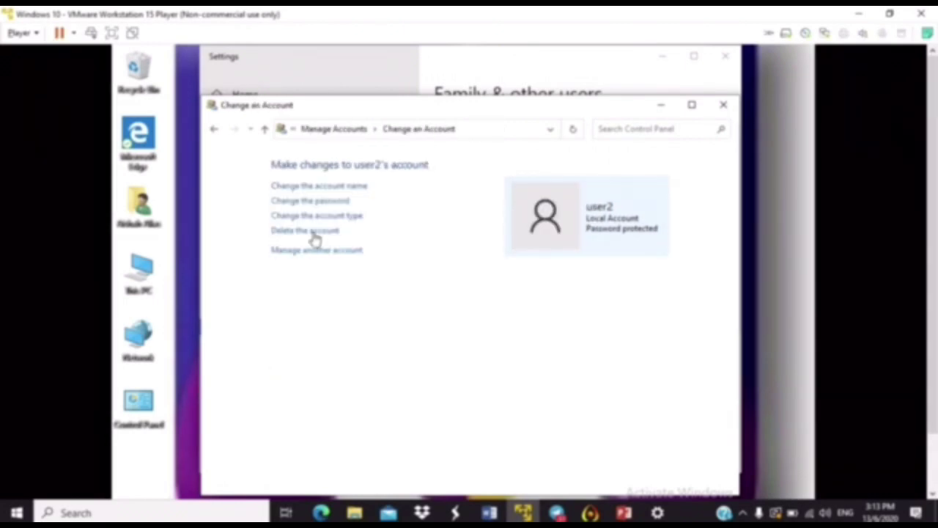
{"action": "left_click", "coordinate": [307, 218]}
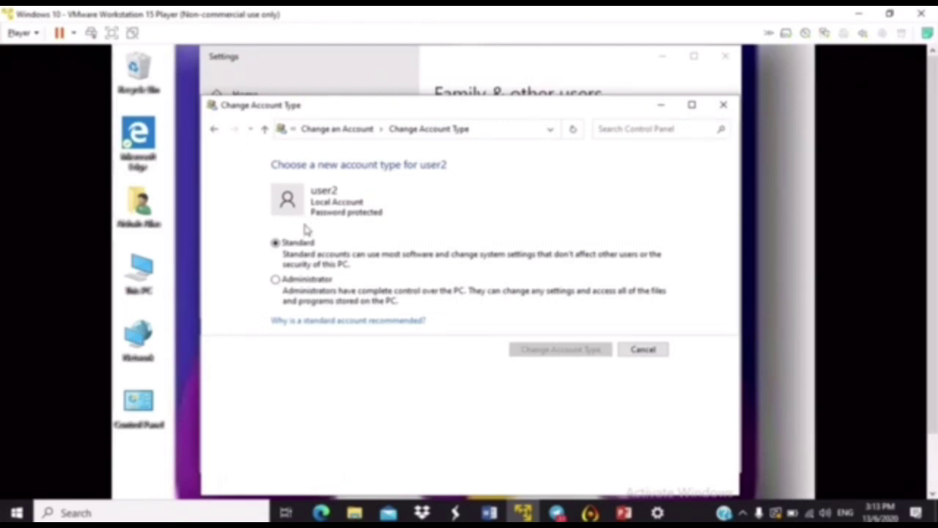
{"action": "left_click", "coordinate": [276, 281]}
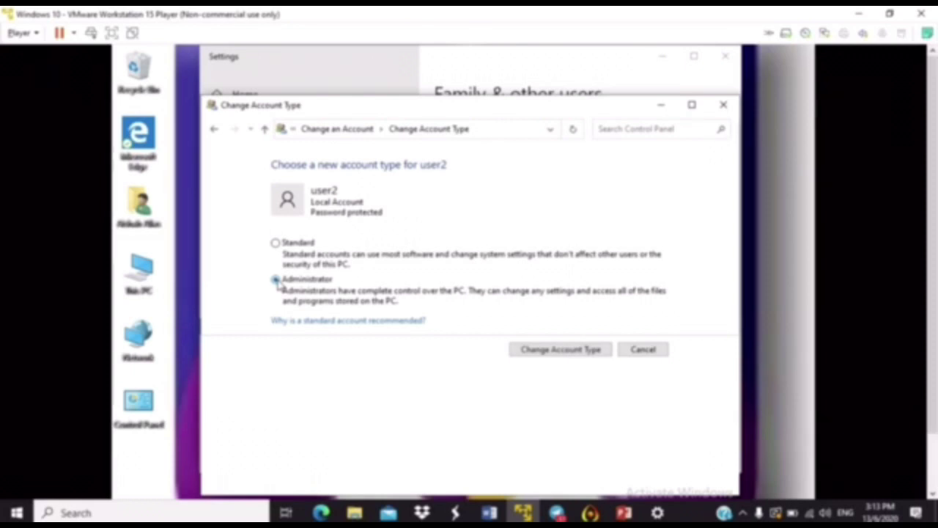
{"action": "left_click", "coordinate": [552, 351]}
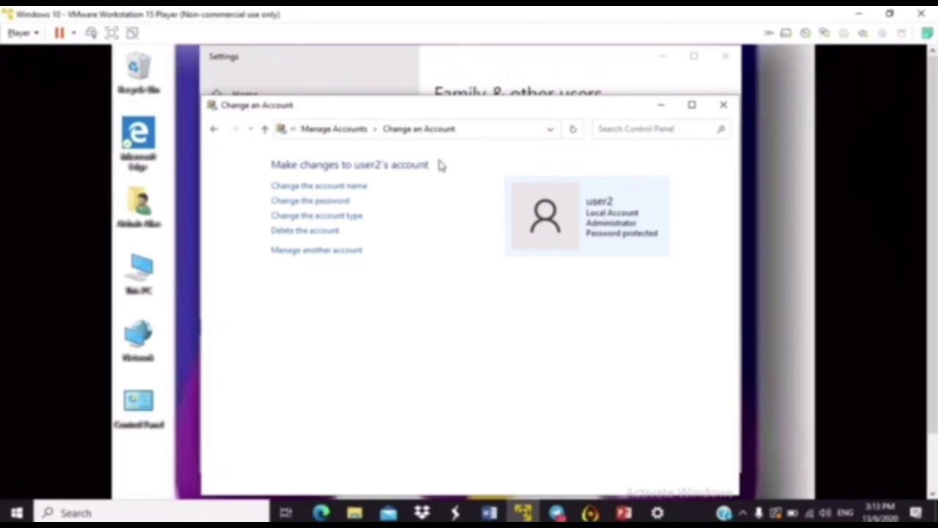
Close the Settings and account windows and bring up the desktop context menu.
{"action": "mouse_move", "coordinate": [362, 14]}
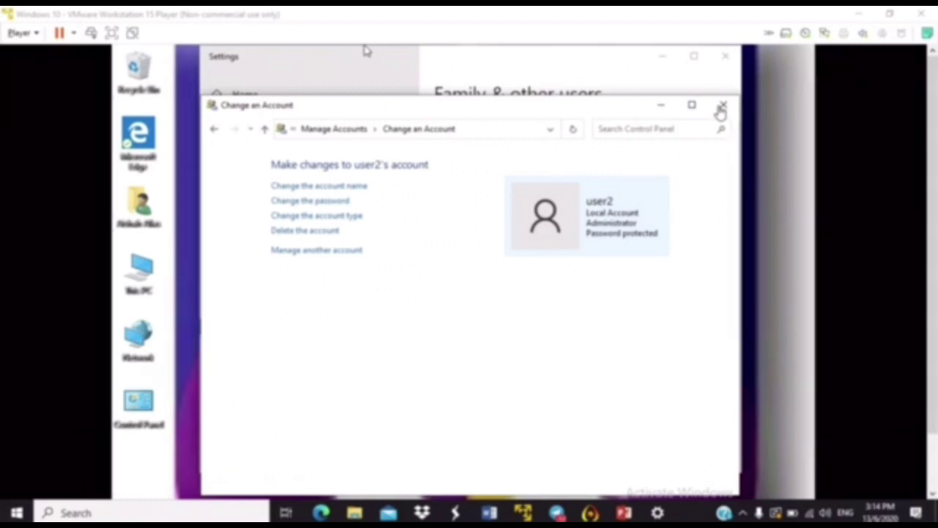
{"action": "left_click", "coordinate": [722, 107]}
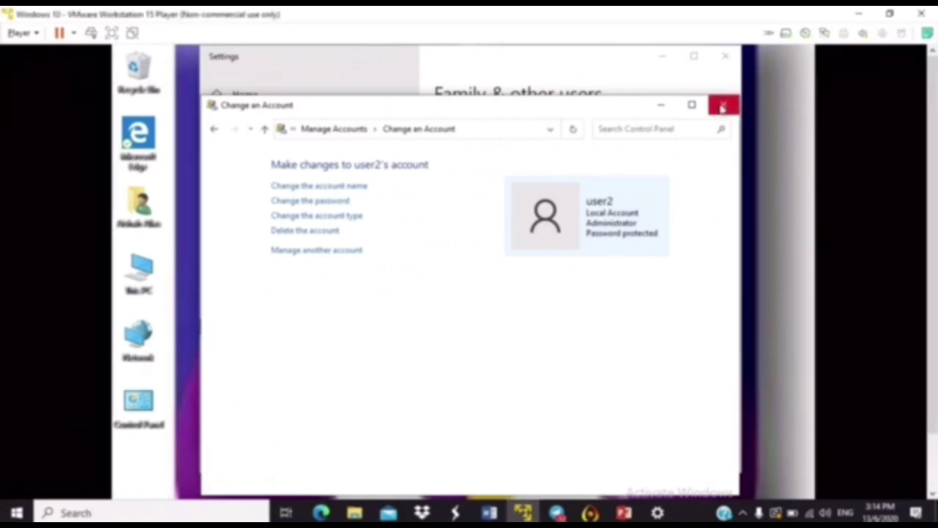
{"action": "left_click", "coordinate": [725, 64]}
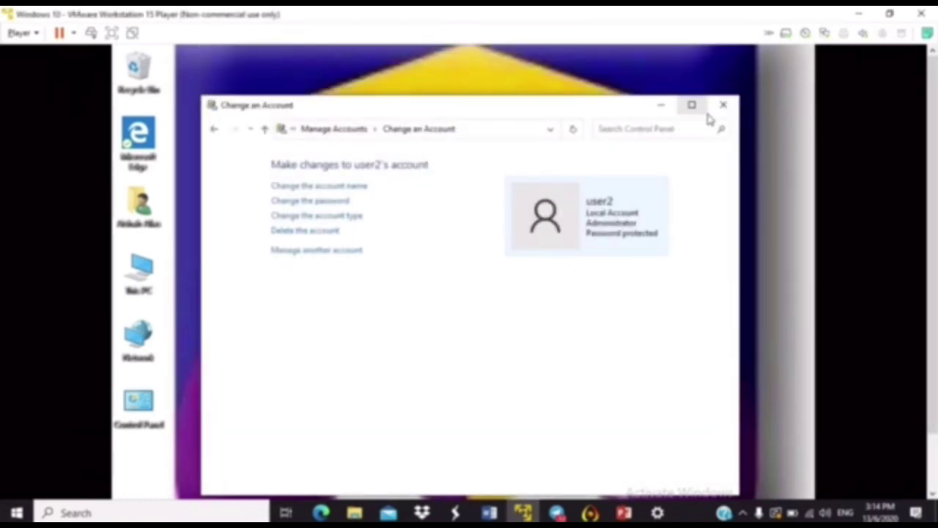
{"action": "left_click", "coordinate": [722, 107]}
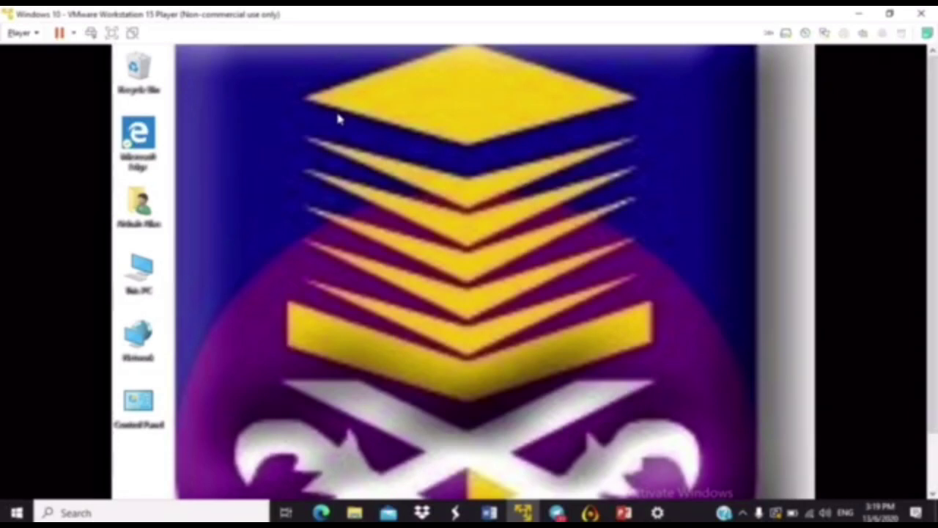
{"action": "right_click", "coordinate": [339, 119]}
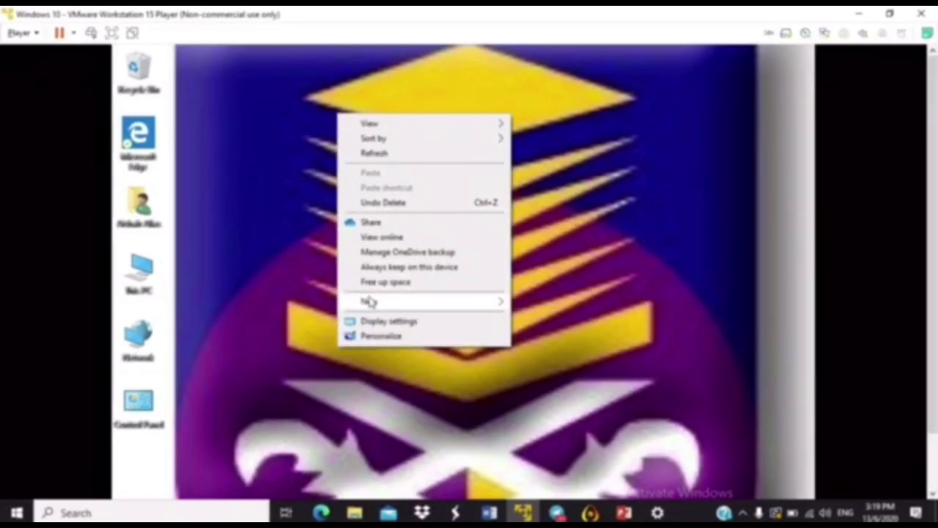
Create a new desktop folder named 'Sharing'.
{"action": "mouse_move", "coordinate": [370, 302]}
{"action": "left_click", "coordinate": [524, 302]}
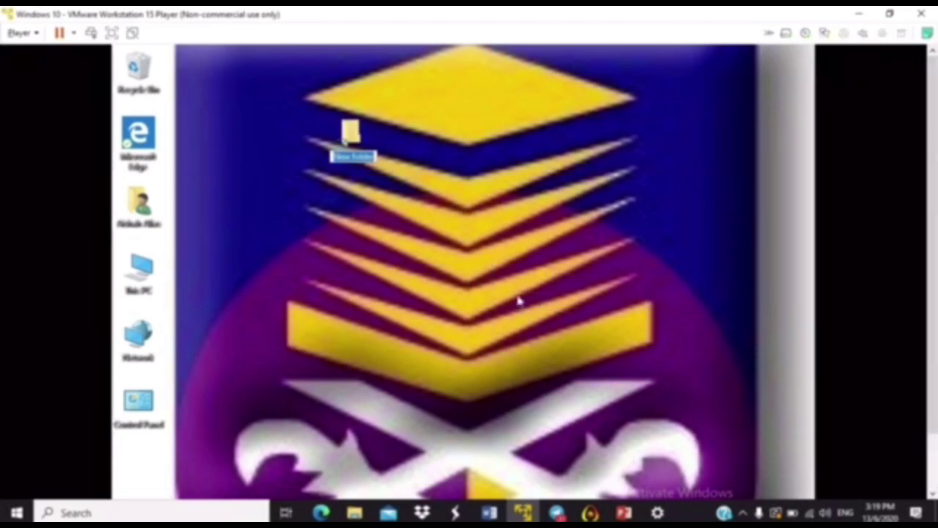
{"action": "type", "text": "Sharing"}
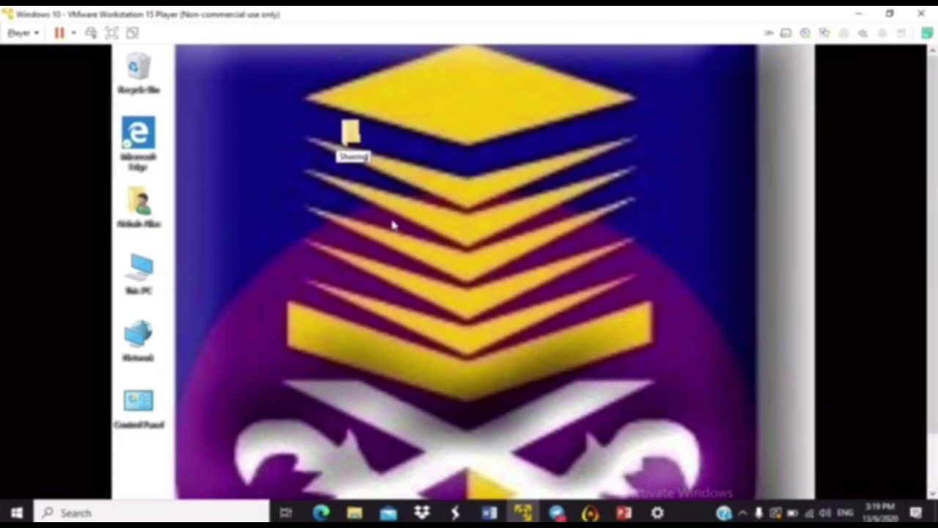
{"action": "key", "text": "Return"}
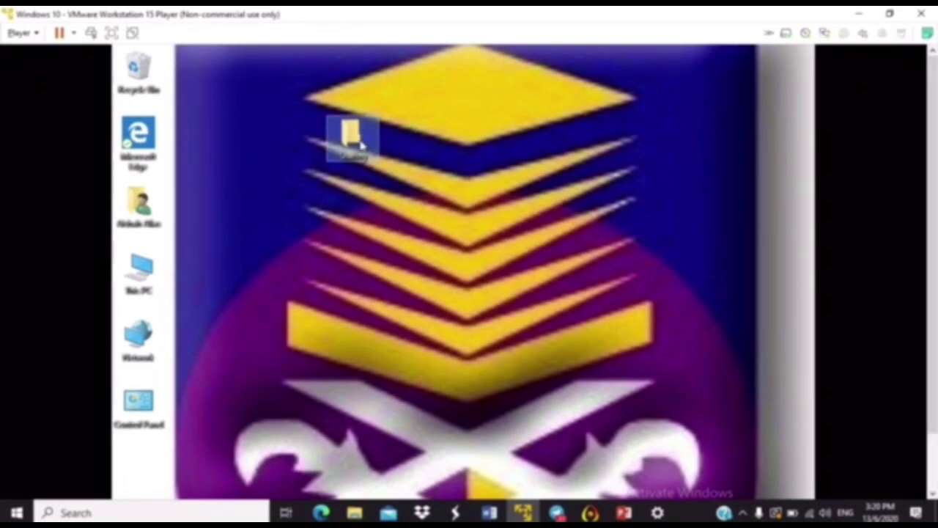
Share the Sharing folder with user2 via Give access to > Specific people.
{"action": "right_click", "coordinate": [361, 145]}
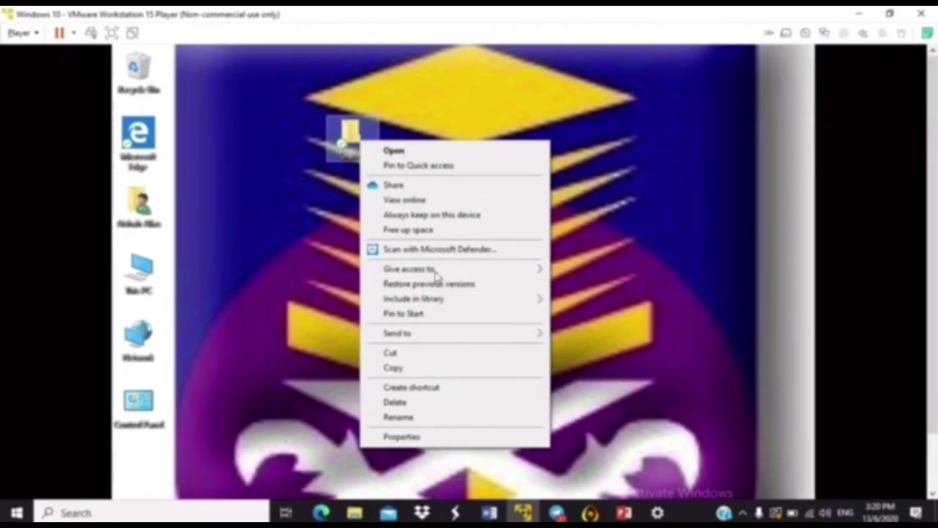
{"action": "mouse_move", "coordinate": [437, 273]}
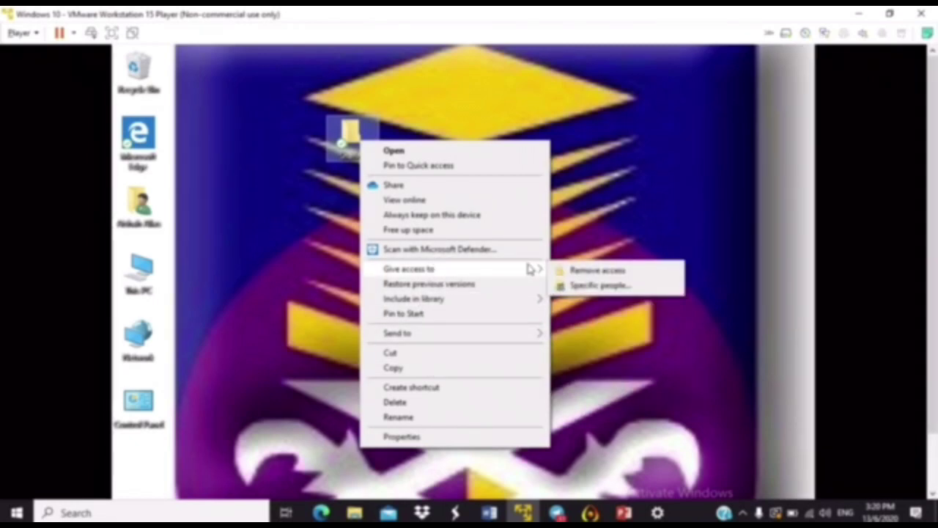
{"action": "left_click", "coordinate": [574, 288]}
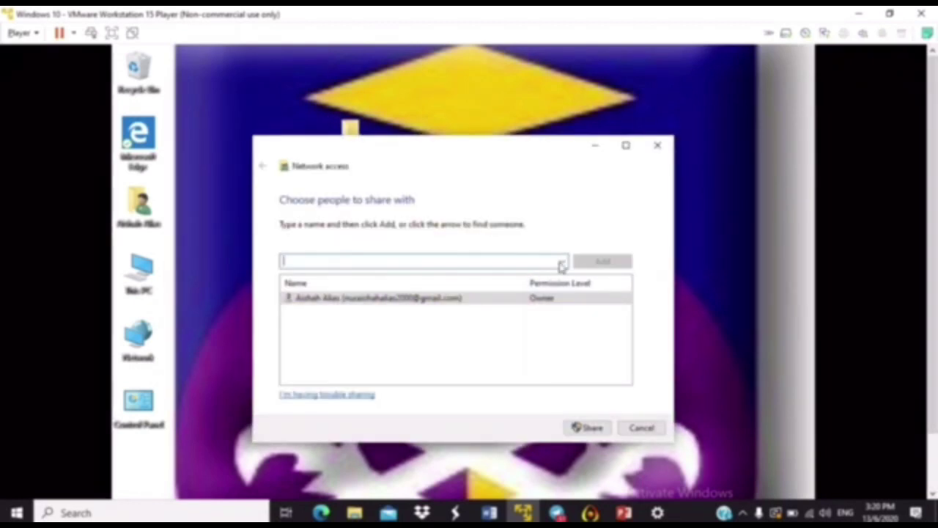
{"action": "left_click", "coordinate": [563, 262]}
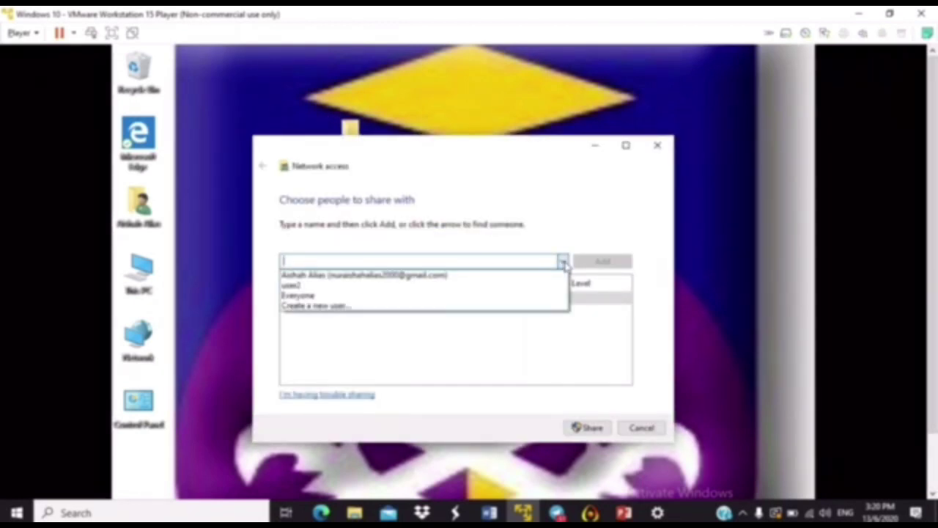
{"action": "left_click", "coordinate": [342, 287]}
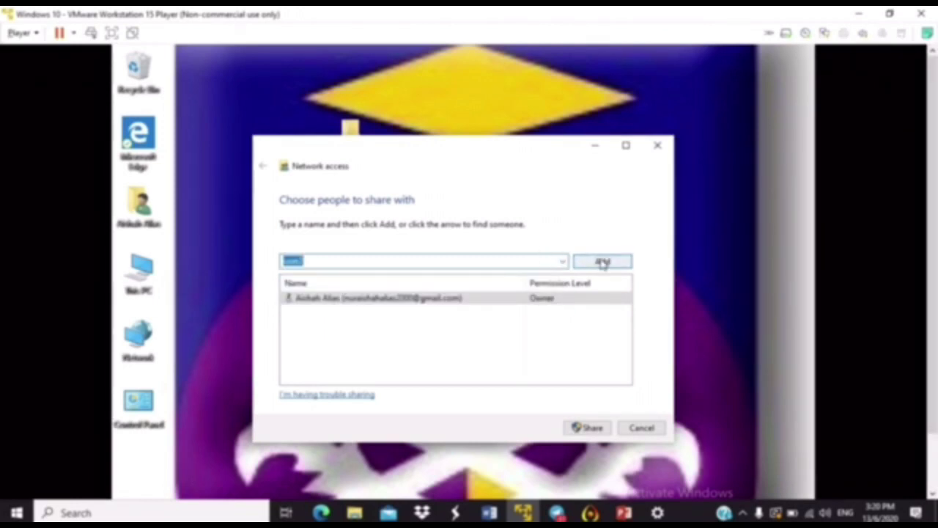
{"action": "left_click", "coordinate": [602, 262]}
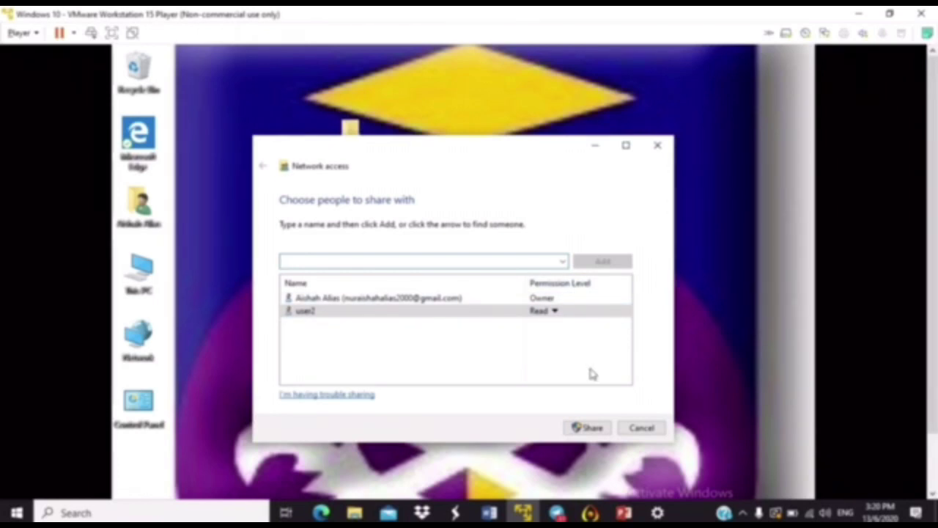
{"action": "left_click", "coordinate": [581, 430]}
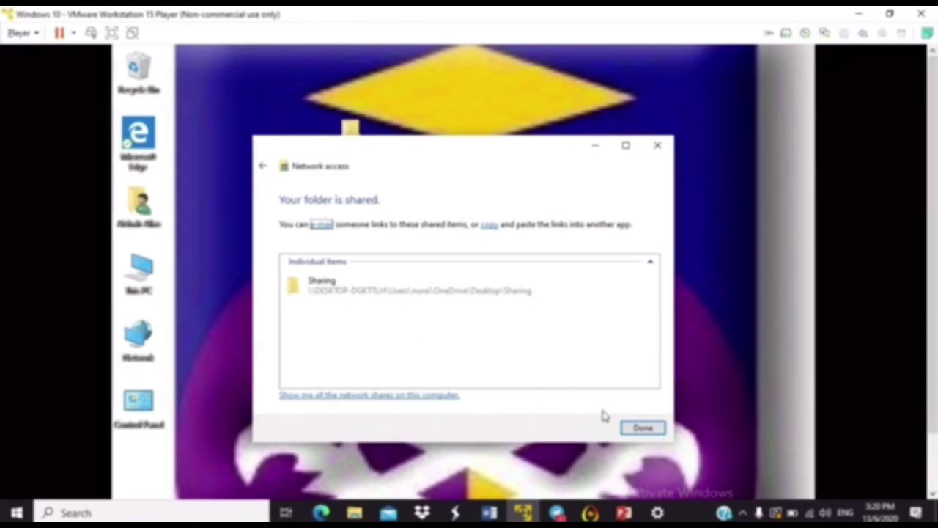
{"action": "left_click", "coordinate": [637, 428]}
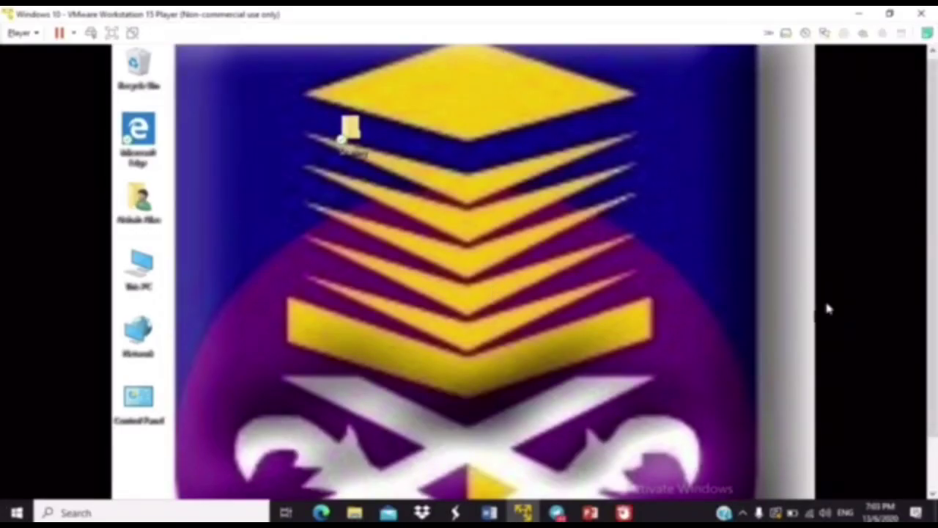
{"action": "scroll", "coordinate": [936, 274], "scroll_direction": "down", "scroll_amount": 2}
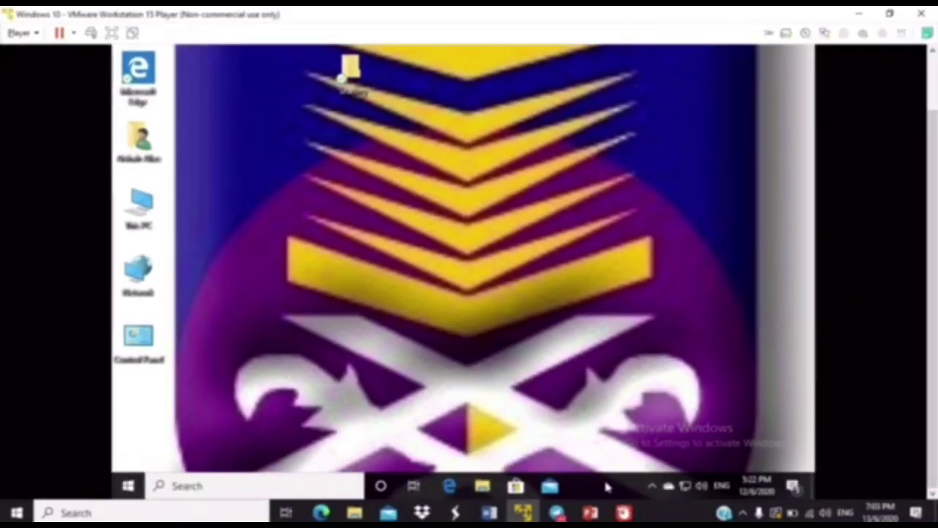
{"action": "right_click", "coordinate": [601, 488]}
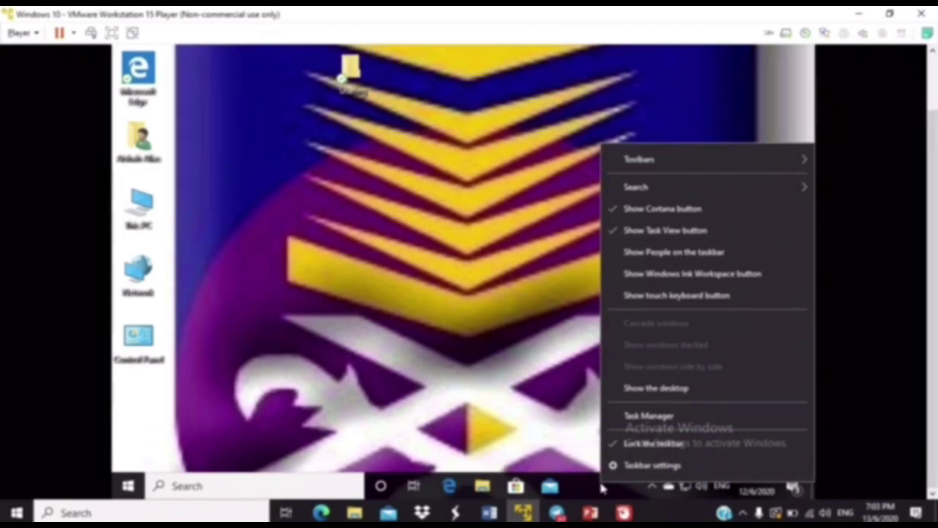
{"action": "left_click", "coordinate": [639, 417]}
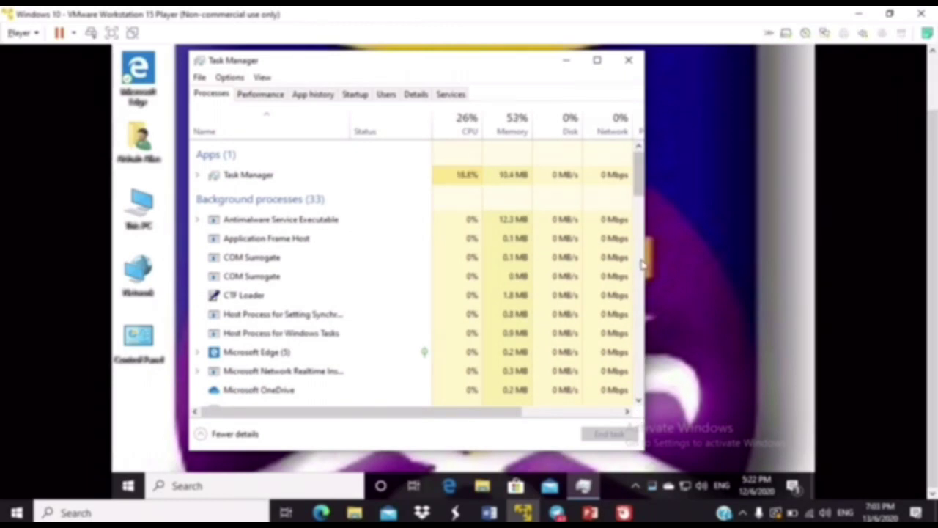
{"action": "left_click", "coordinate": [262, 99]}
{"action": "left_click", "coordinate": [300, 99]}
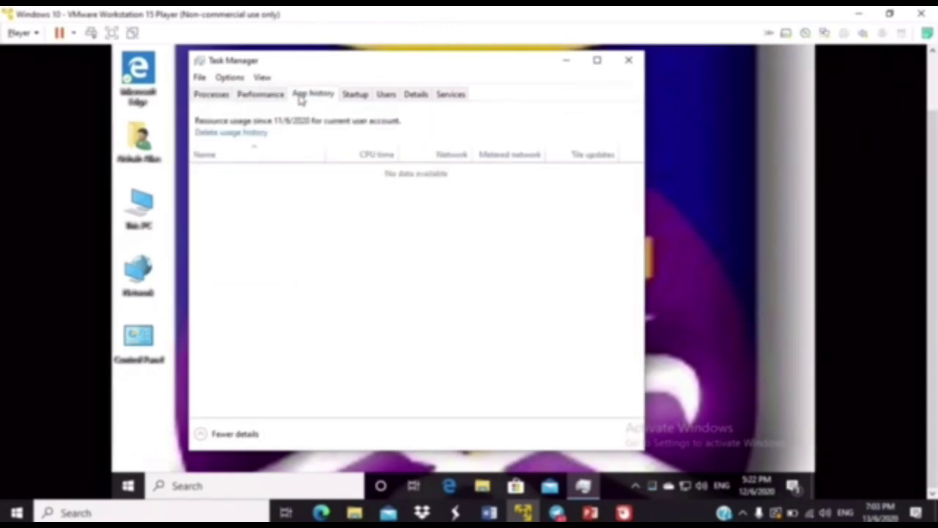
{"action": "left_click", "coordinate": [356, 99]}
{"action": "left_click", "coordinate": [387, 97]}
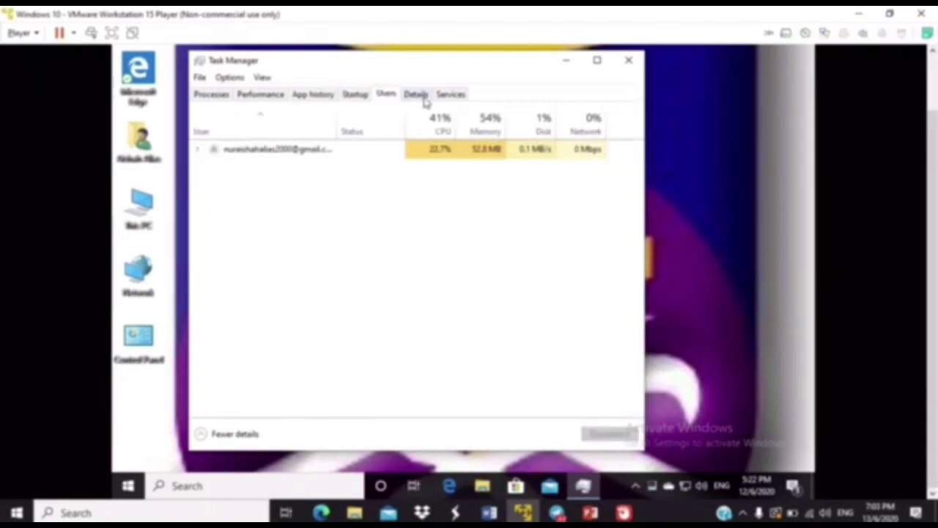
{"action": "left_click", "coordinate": [450, 97]}
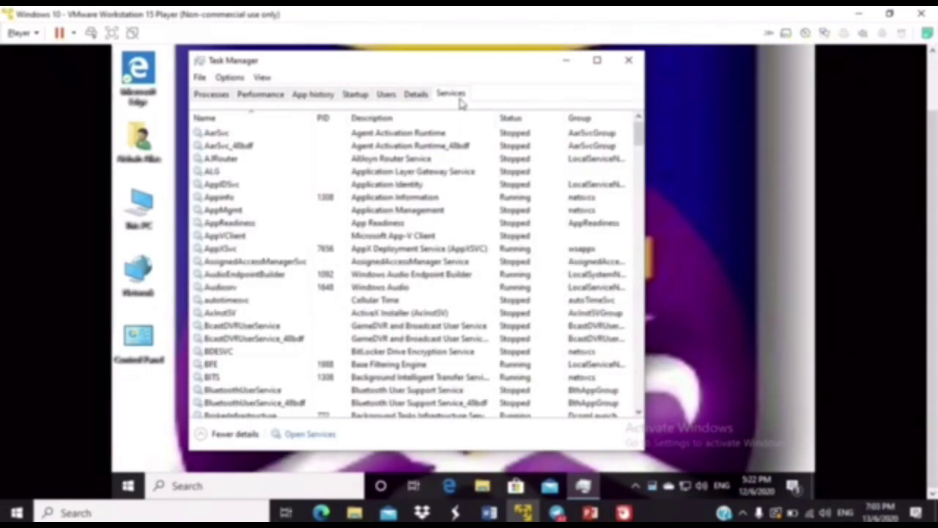
{"action": "left_click", "coordinate": [631, 65]}
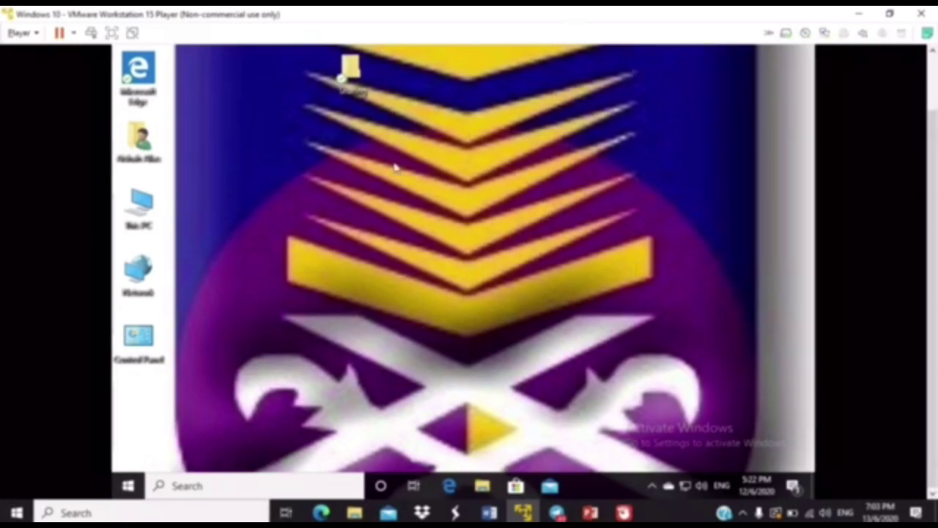
View the full computer name OS_installation from This PC's Properties, leaving it unchanged.
{"action": "right_click", "coordinate": [144, 214]}
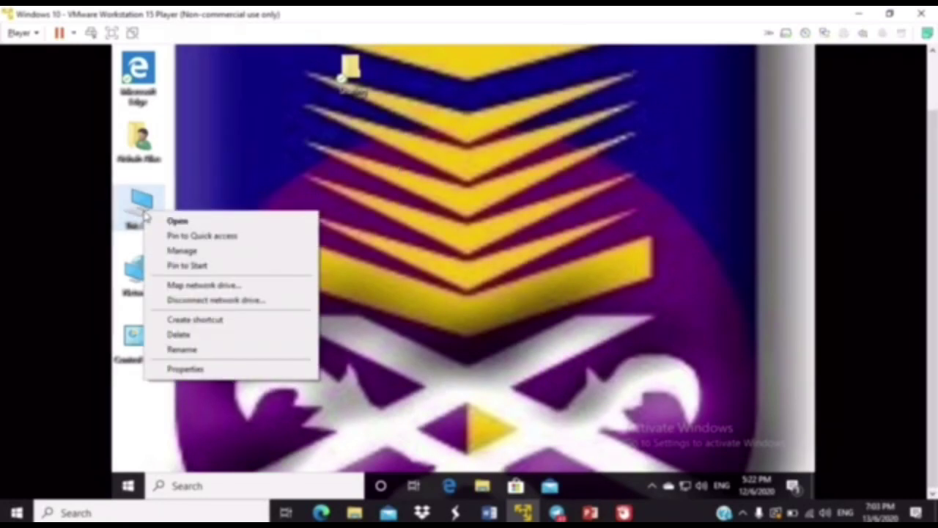
{"action": "left_click", "coordinate": [208, 373]}
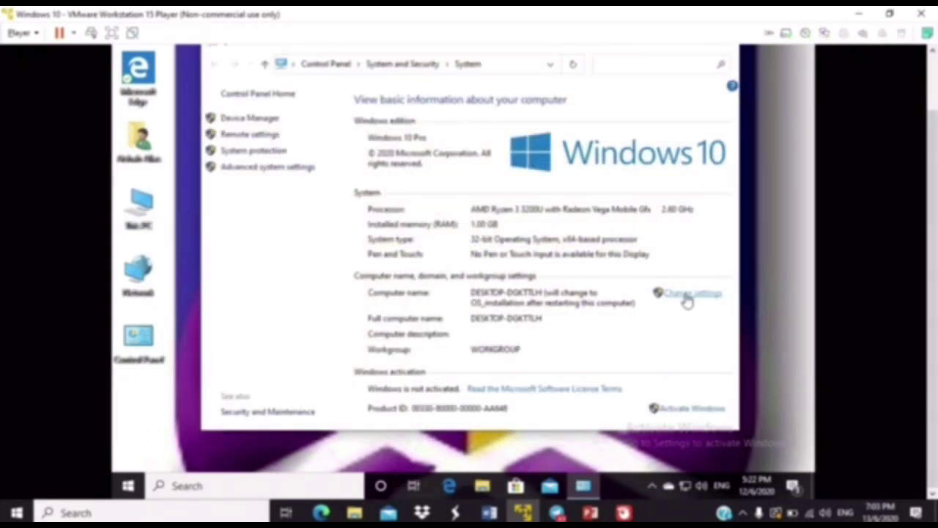
{"action": "left_click", "coordinate": [686, 297]}
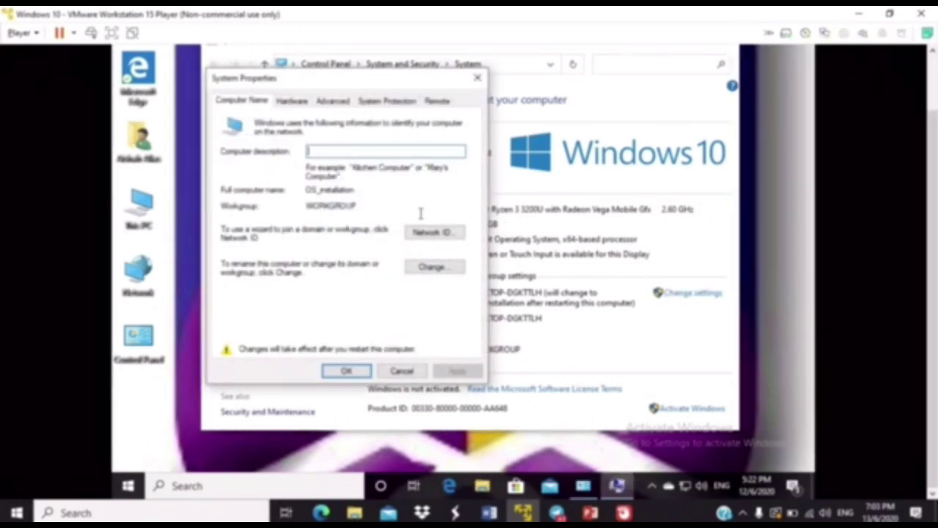
{"action": "left_click", "coordinate": [425, 270]}
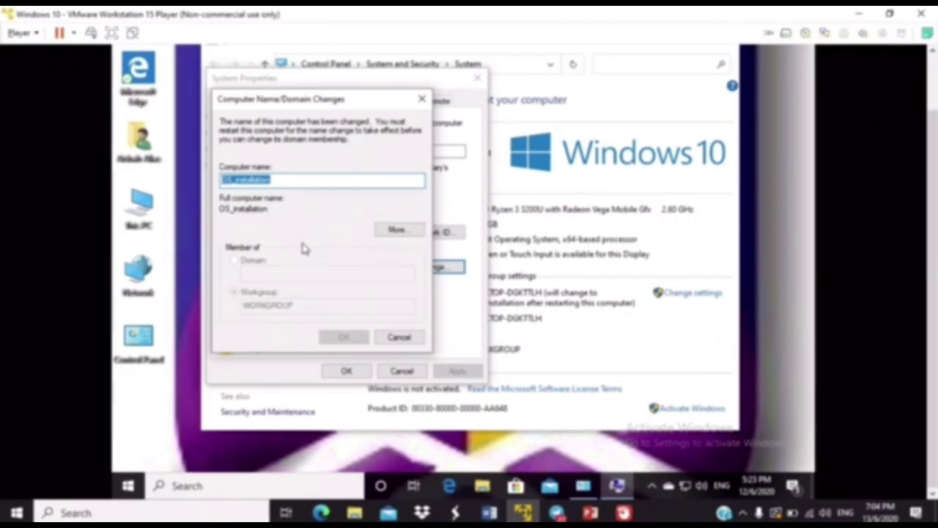
{"action": "left_click", "coordinate": [397, 341]}
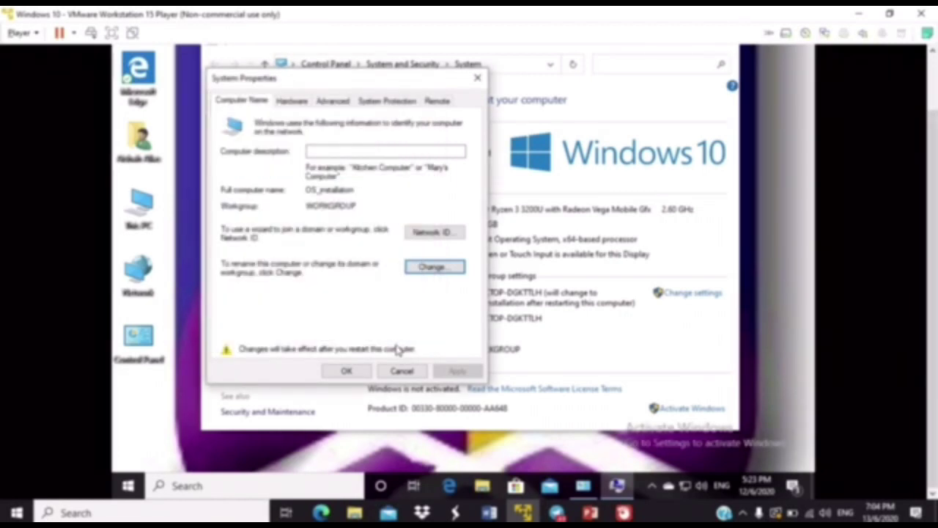
Give drive C: a custom paging file of 1000–2000 MB in the Virtual Memory settings.
{"action": "left_click", "coordinate": [331, 103]}
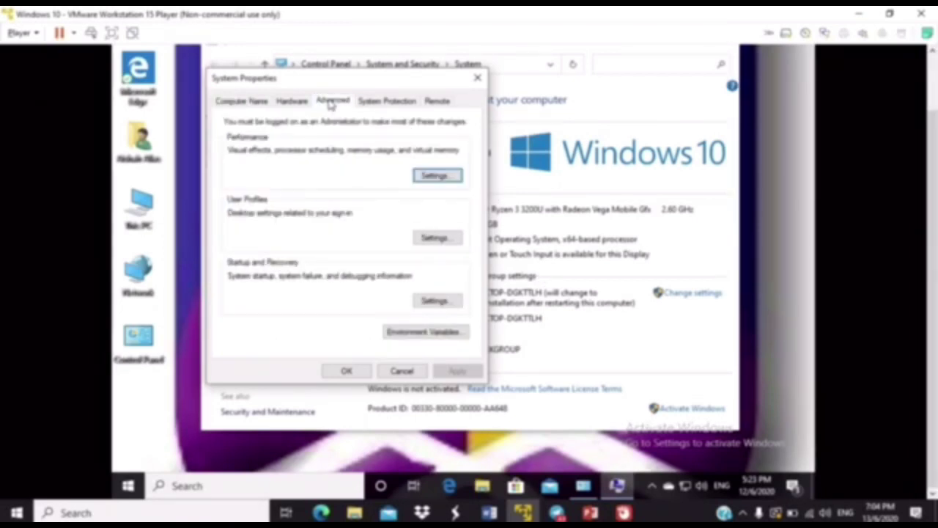
{"action": "left_click", "coordinate": [432, 176]}
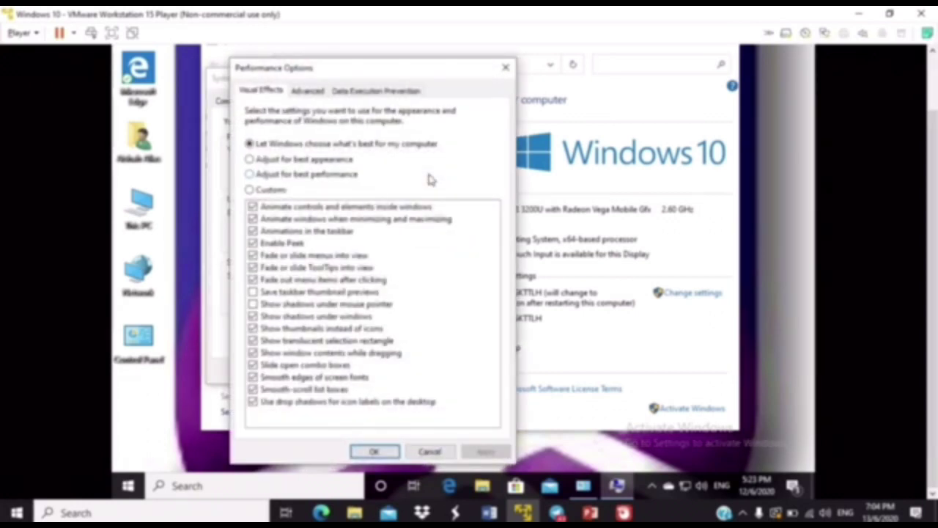
{"action": "left_click", "coordinate": [308, 92]}
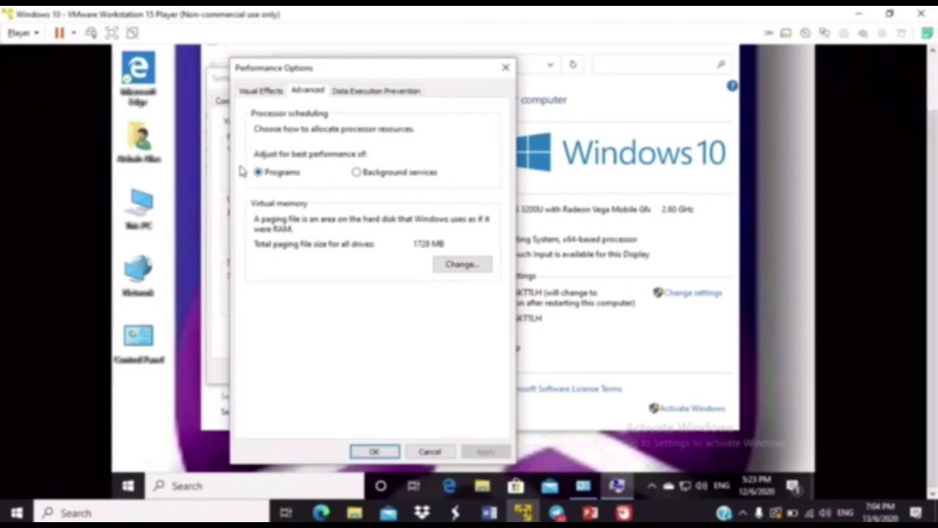
{"action": "left_click", "coordinate": [458, 265]}
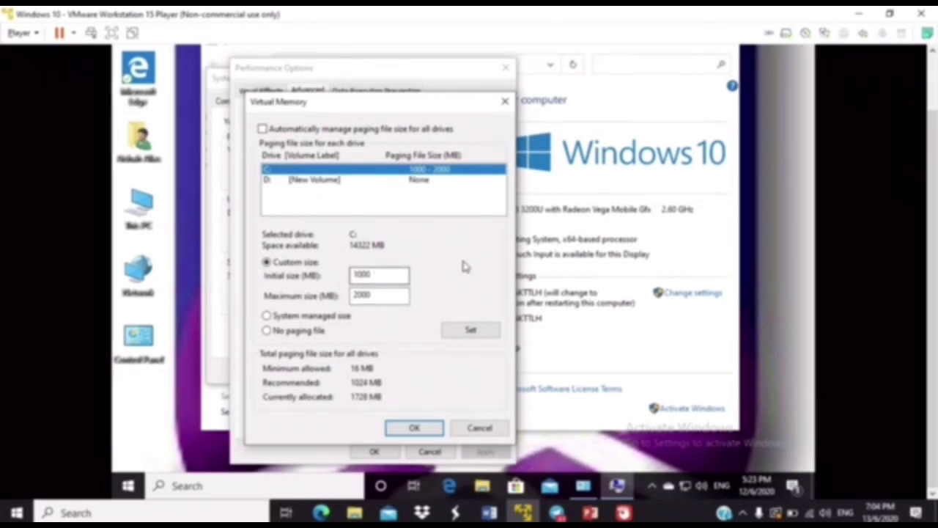
{"action": "left_click", "coordinate": [420, 431]}
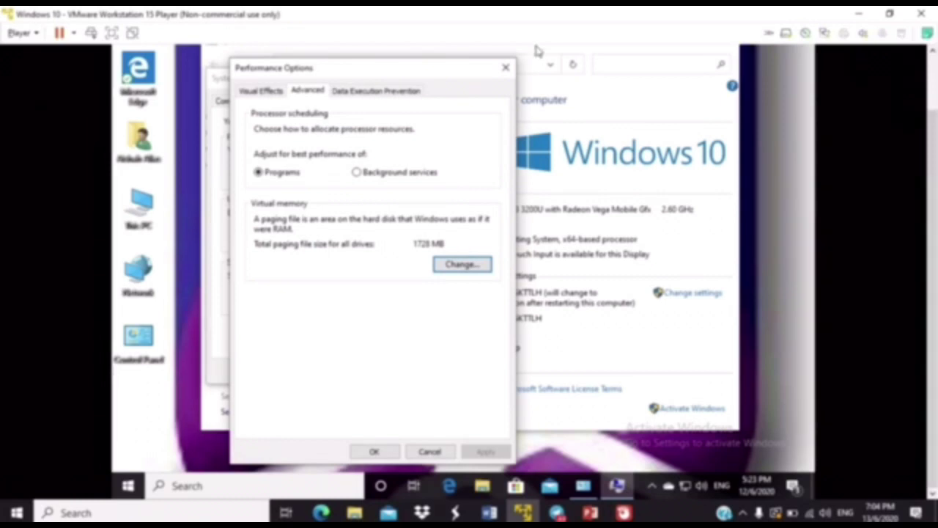
Close Performance Options, System Properties and the System window, then open Windows search.
{"action": "left_click", "coordinate": [505, 68]}
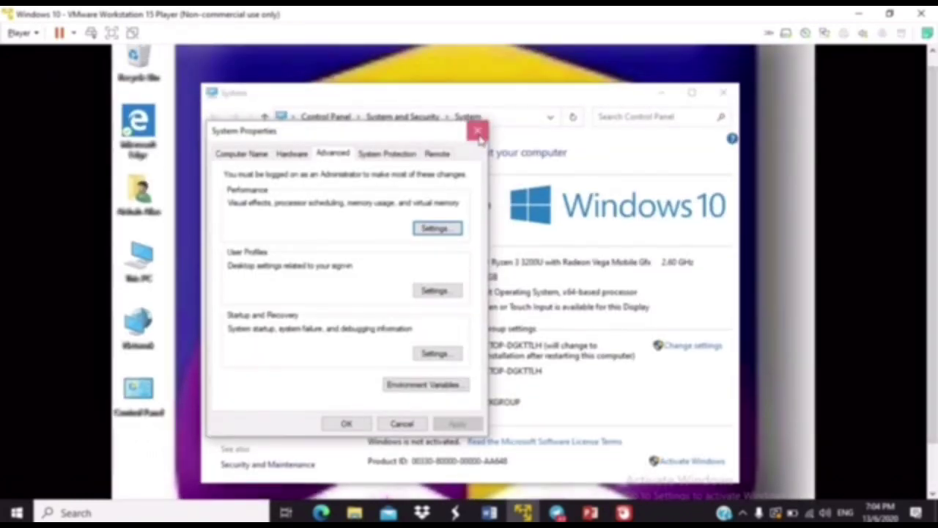
{"action": "left_click", "coordinate": [478, 134]}
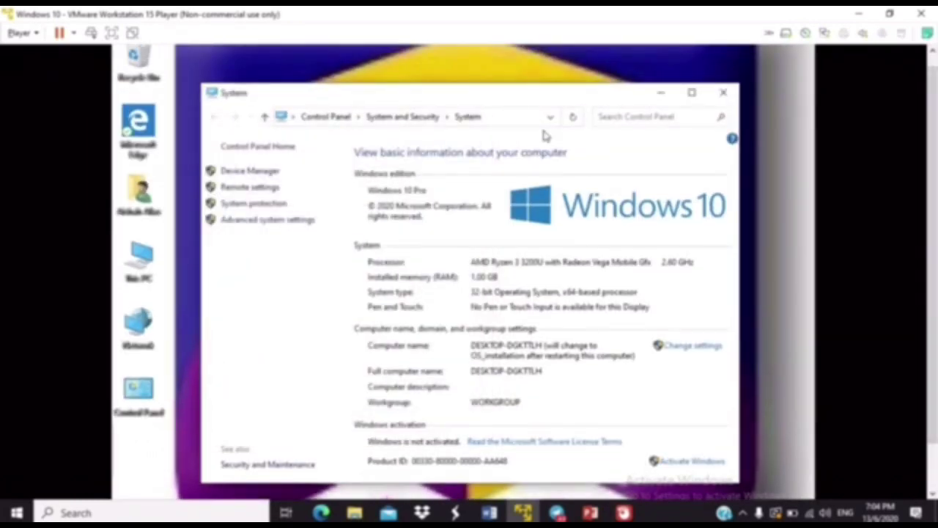
{"action": "left_click", "coordinate": [719, 96]}
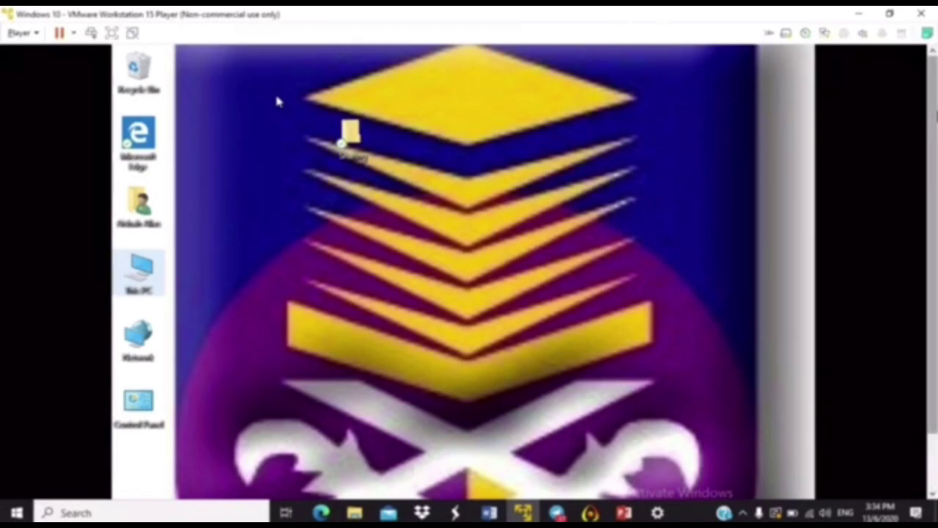
{"action": "scroll", "coordinate": [274, 91], "scroll_direction": "down", "scroll_amount": 2}
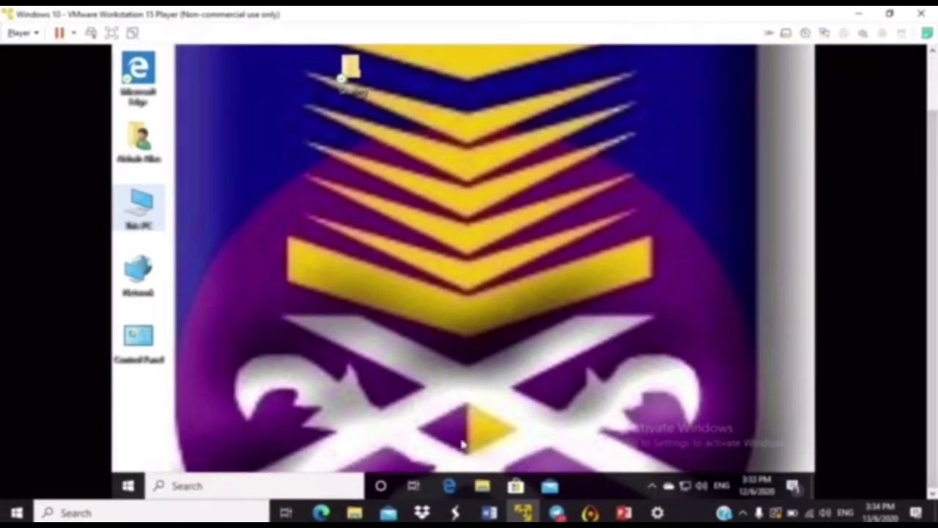
{"action": "left_click", "coordinate": [252, 489]}
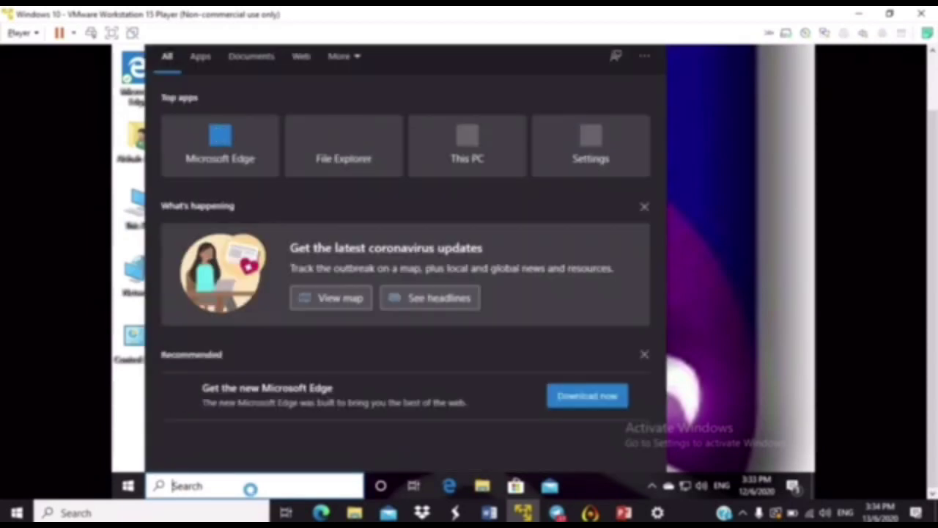